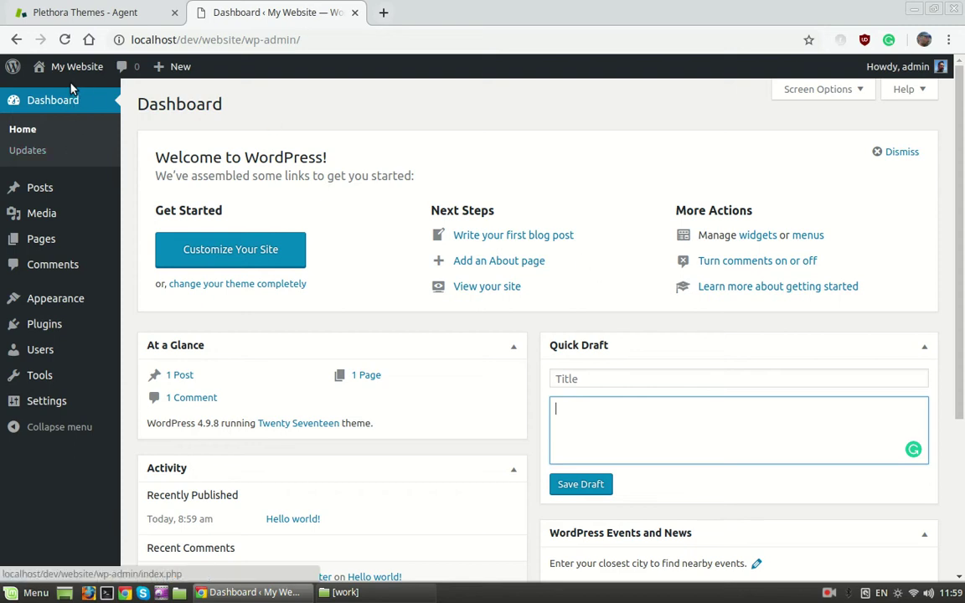
# - View the site's front page in a new tab, then return to the admin Appearance > Themes page
pyautogui.rightClick(74, 69)
pyautogui.click(105, 81)
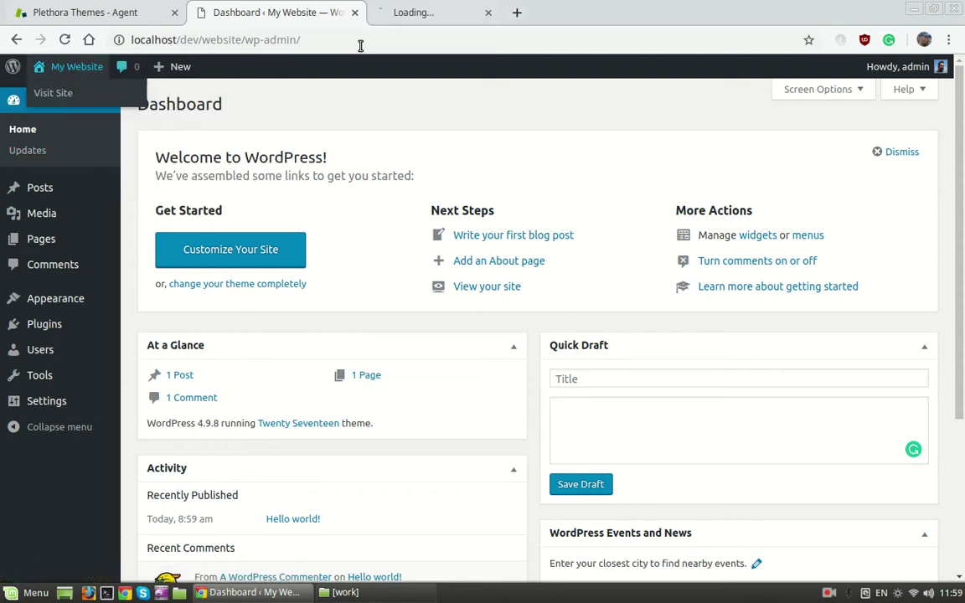
pyautogui.click(429, 15)
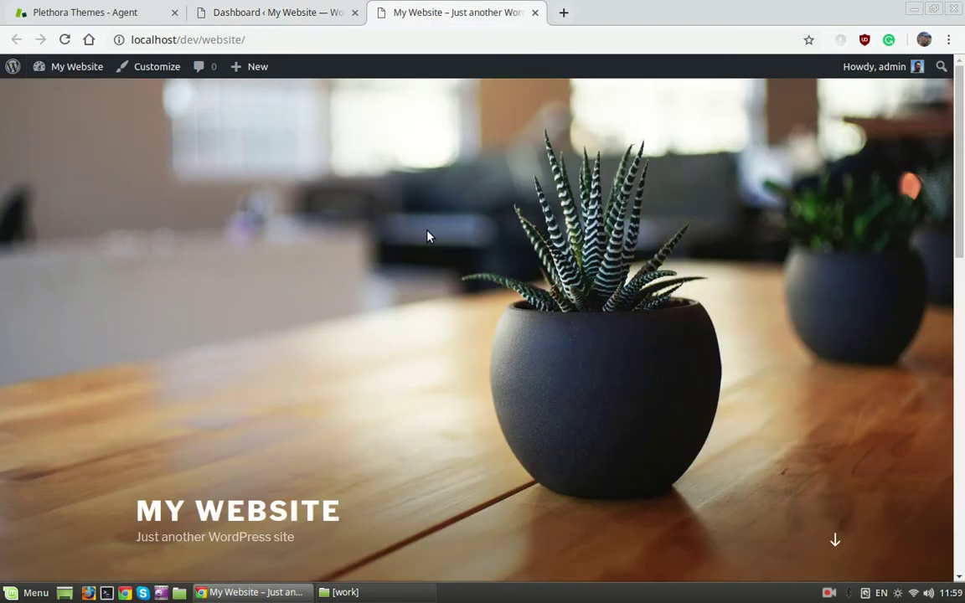
pyautogui.scroll(-2, 437, 269)
pyautogui.scroll(2, 437, 269)
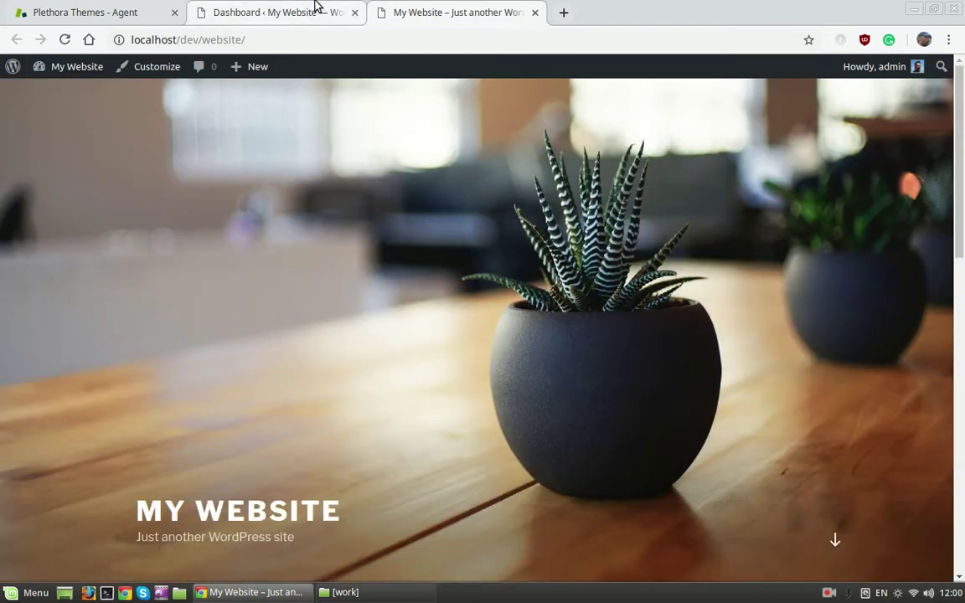
pyautogui.click(314, 12)
pyautogui.click(63, 300)
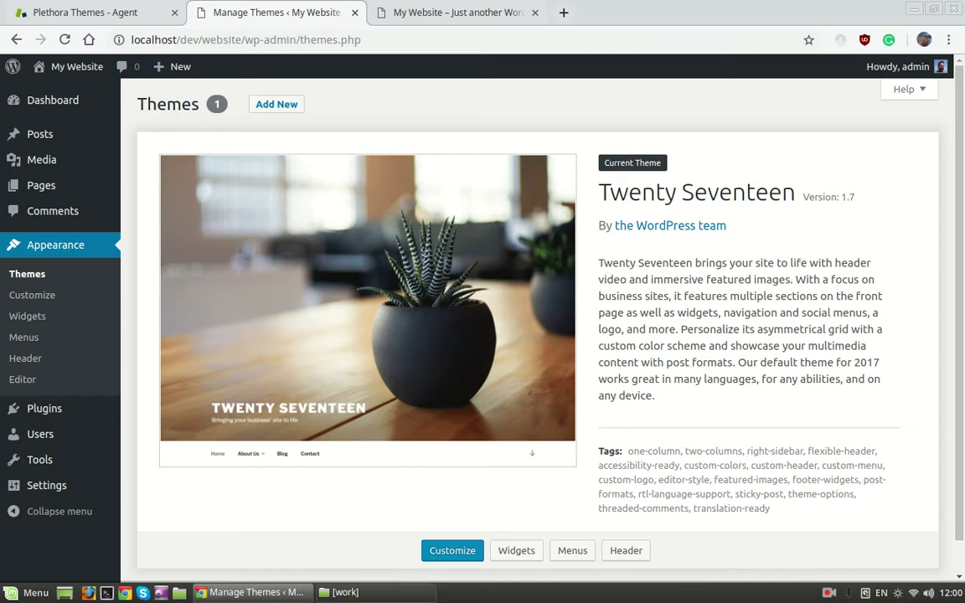
# - Extract all contents of healthflex-package-1.5.7.zip into the work folder
pyautogui.hotkey('alt', 'Tab')
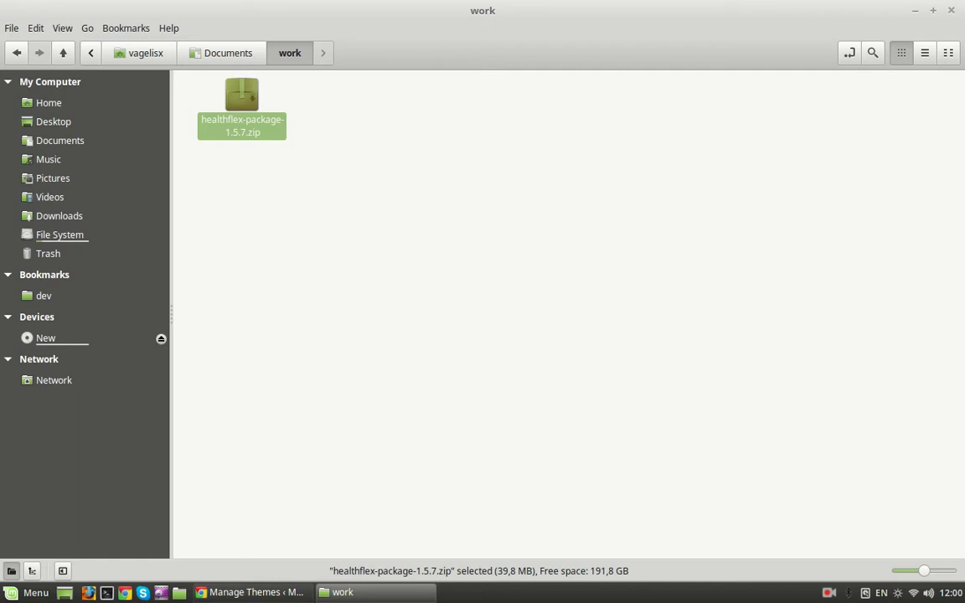
pyautogui.press('Return')
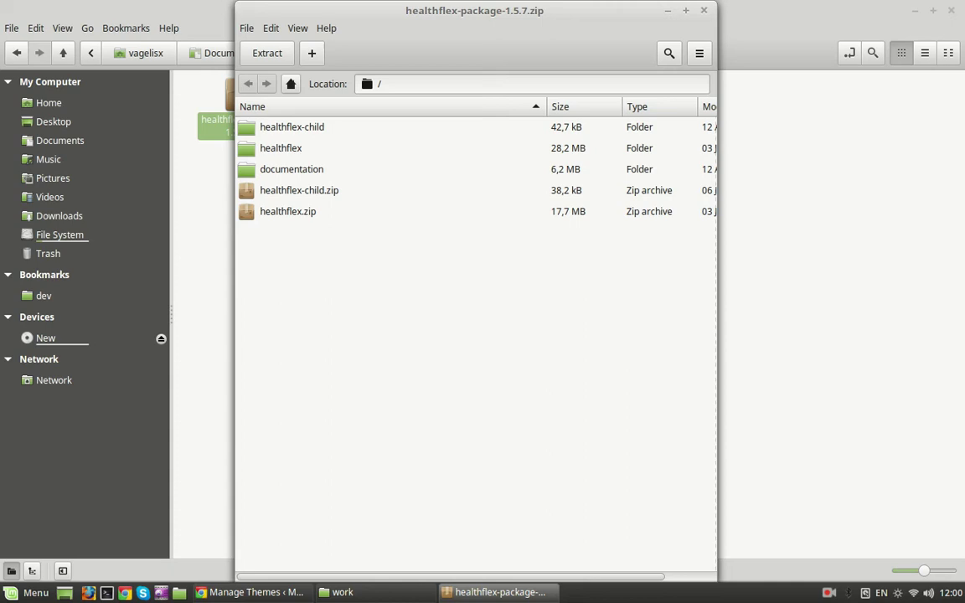
pyautogui.click(292, 126)
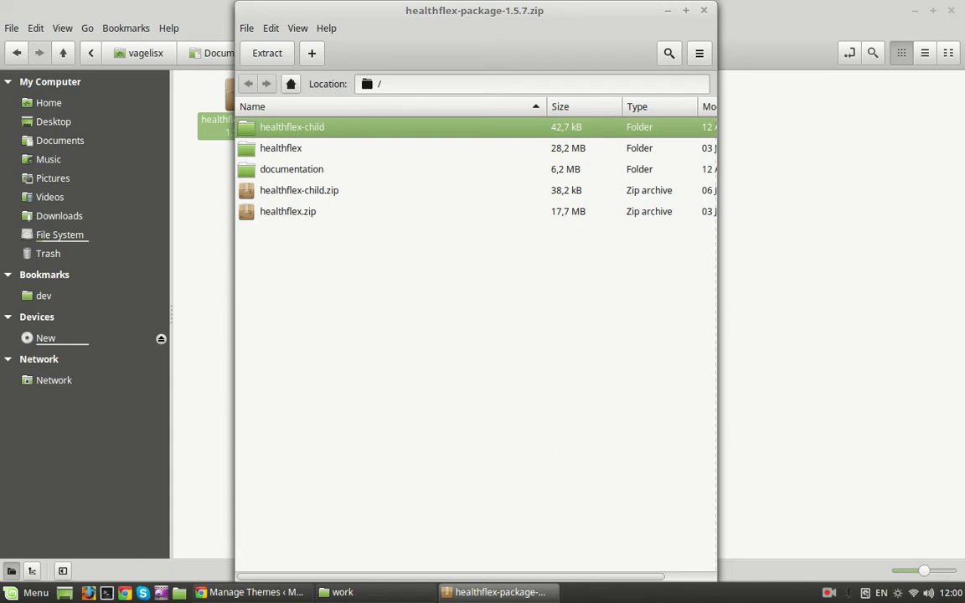
pyautogui.hotkey('ctrl', 'a')
pyautogui.moveTo(291, 126); pyautogui.dragTo(754, 196)
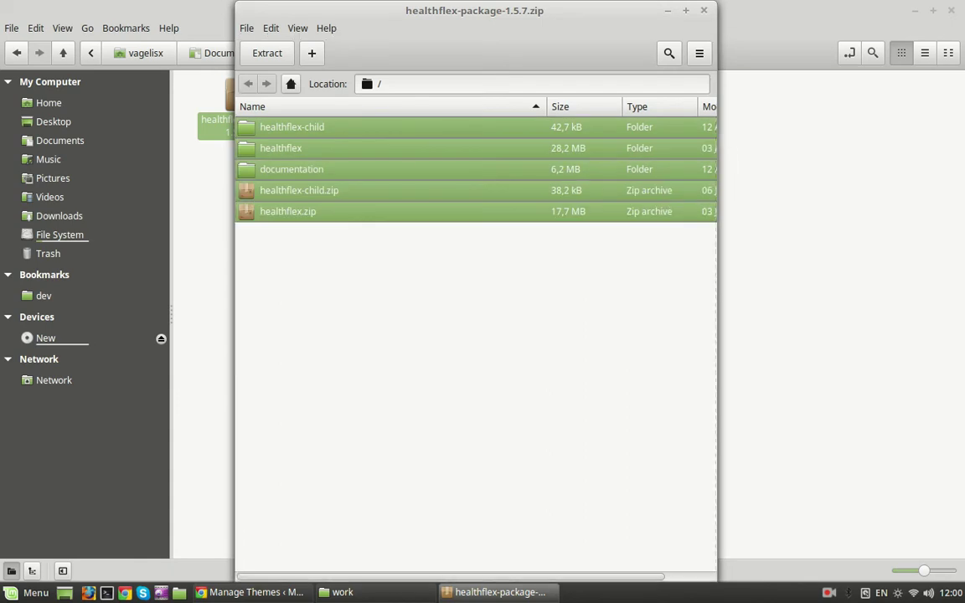
pyautogui.click(704, 10)
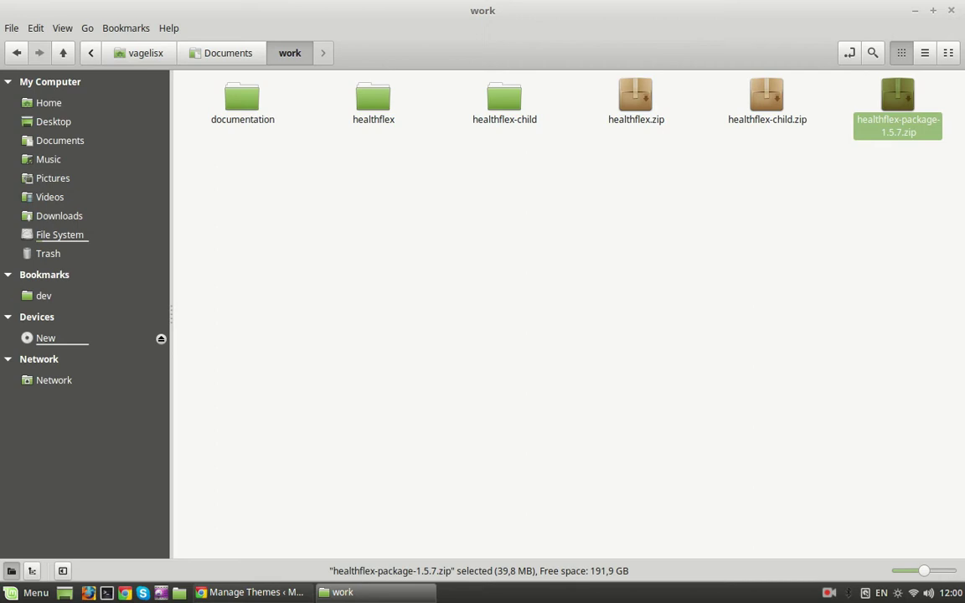
# - Point out the extracted healthflex.zip and healthflex-child.zip files, then clear the selection
pyautogui.click(636, 99)
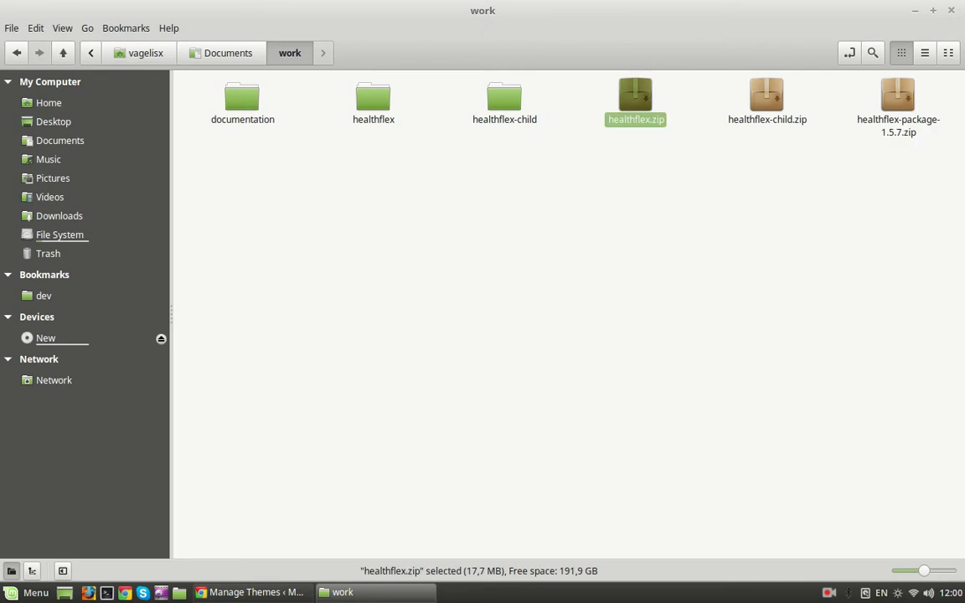
pyautogui.click(766, 98)
pyautogui.press('Escape')
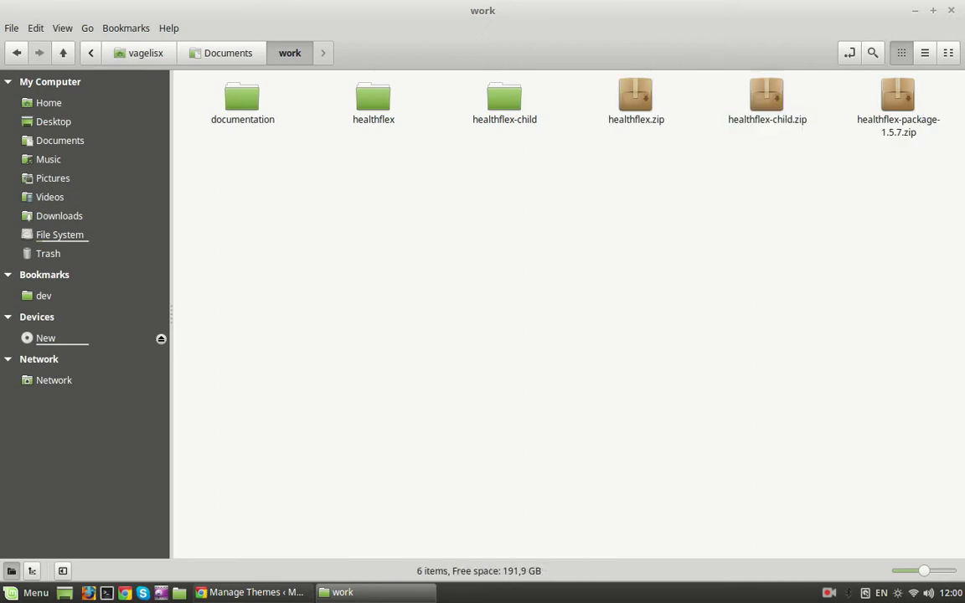
# - Upload Documents/work/healthflex.zip as a new theme, install it, and go back to Themes
pyautogui.hotkey('alt', 'Tab')
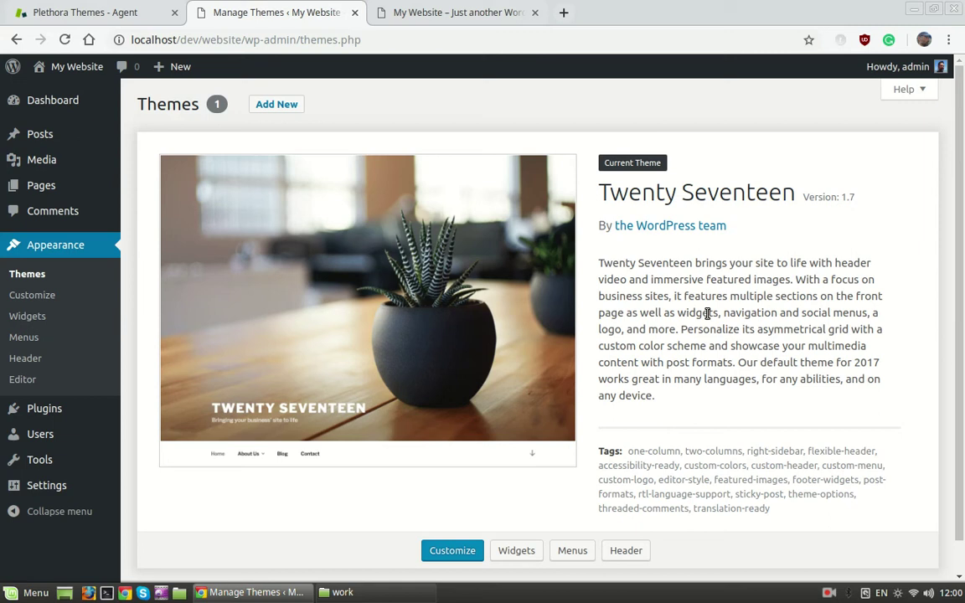
pyautogui.click(282, 111)
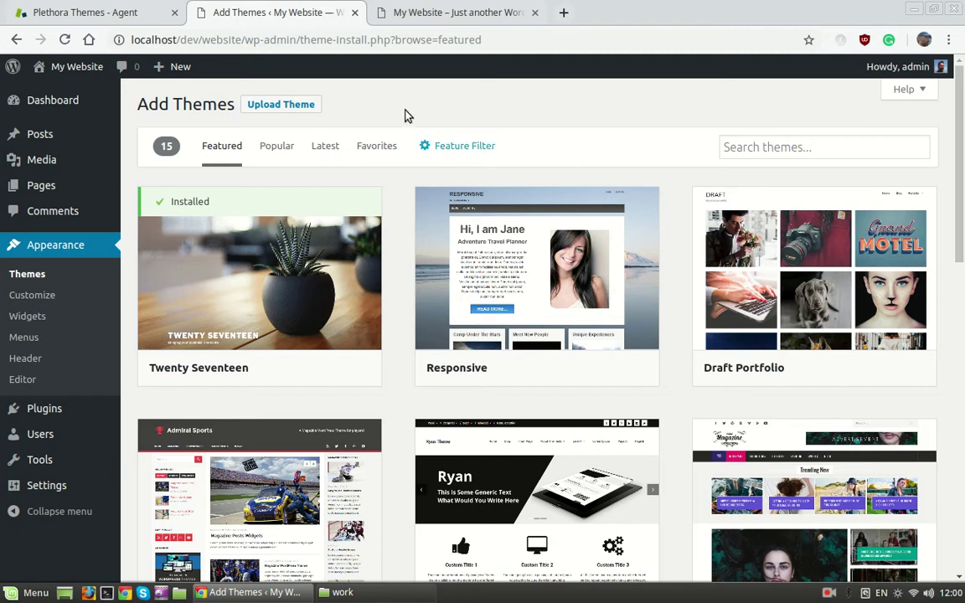
pyautogui.click(284, 105)
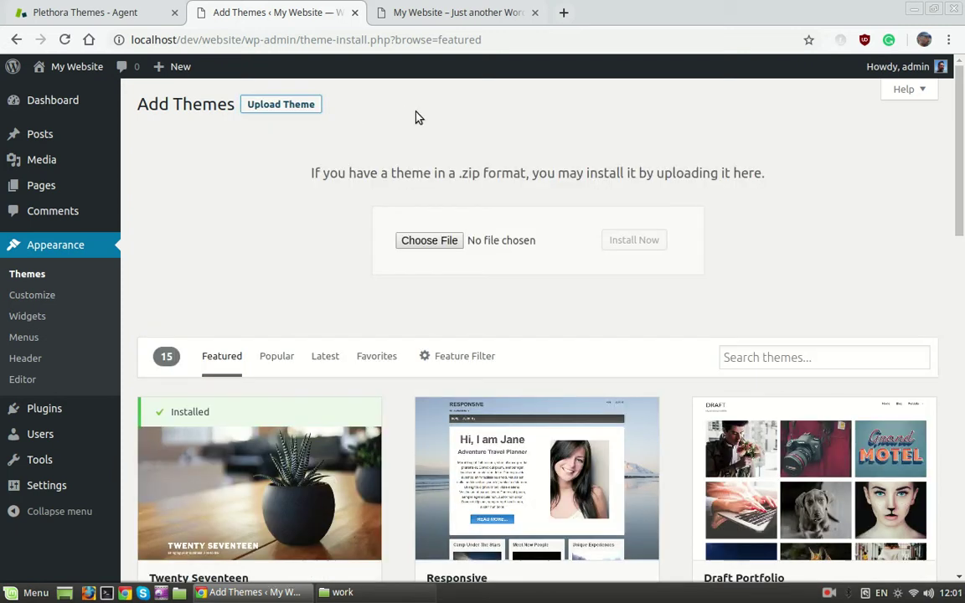
pyautogui.click(427, 241)
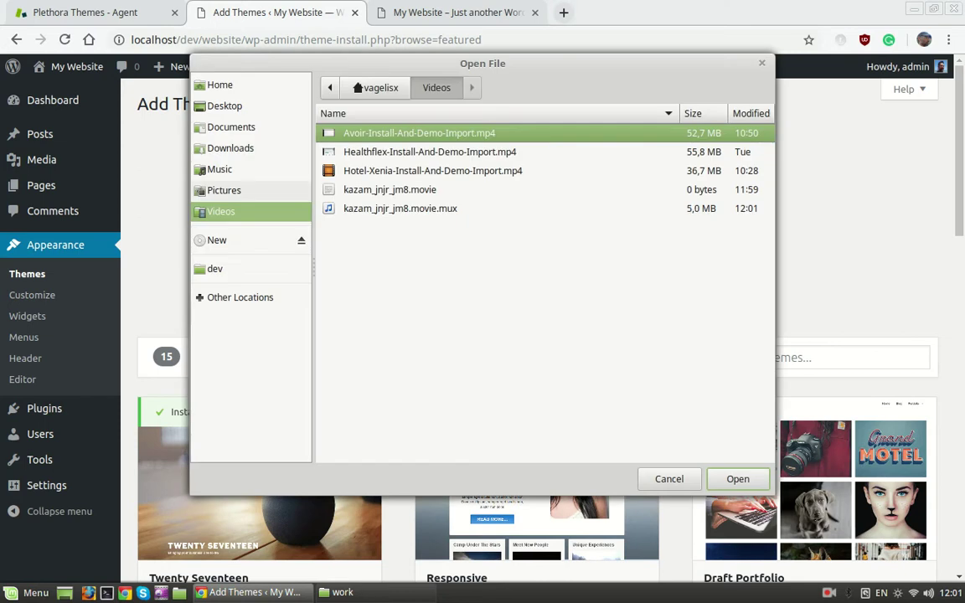
pyautogui.click(232, 127)
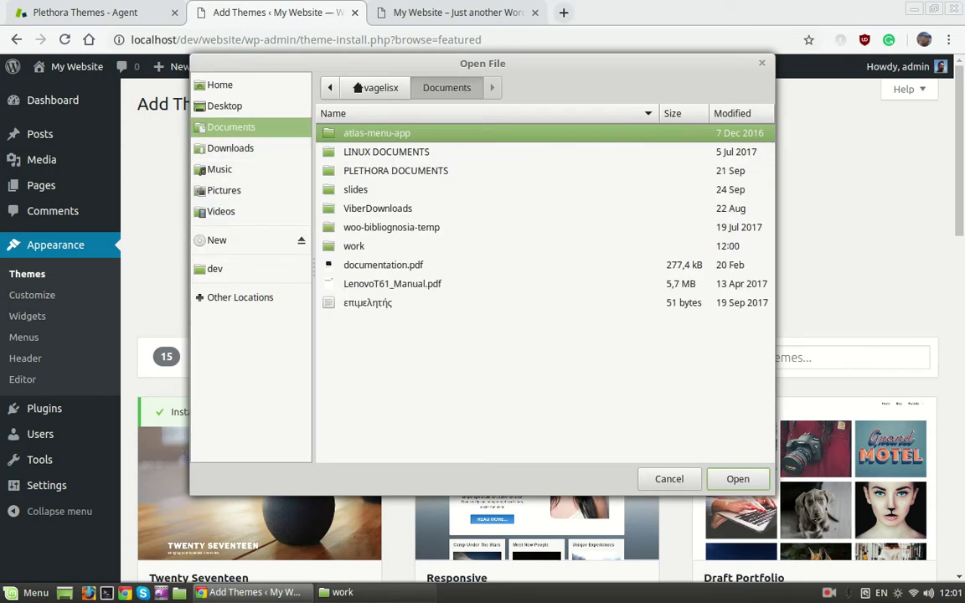
pyautogui.doubleClick(354, 245)
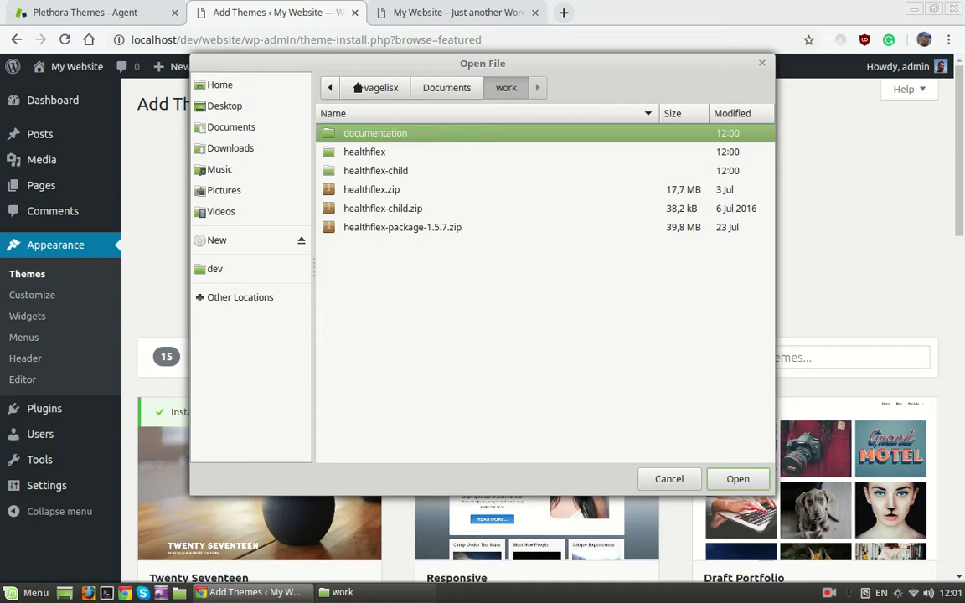
pyautogui.click(371, 189)
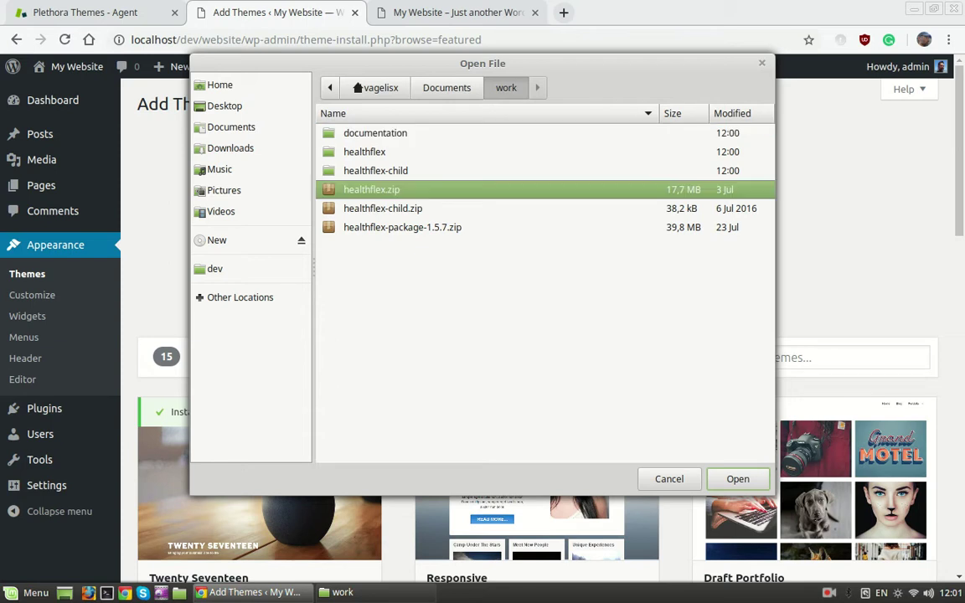
pyautogui.doubleClick(371, 189)
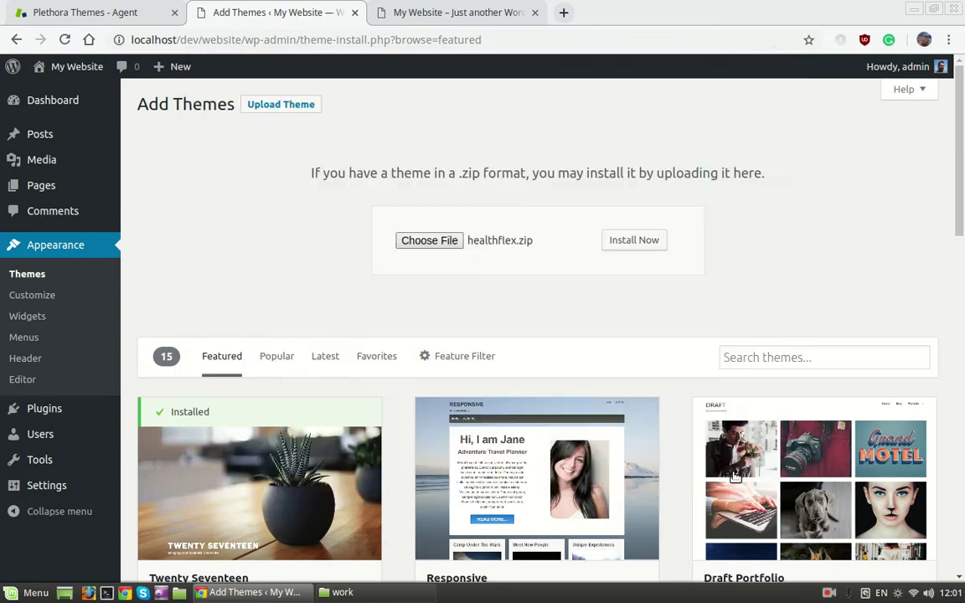
pyautogui.click(645, 244)
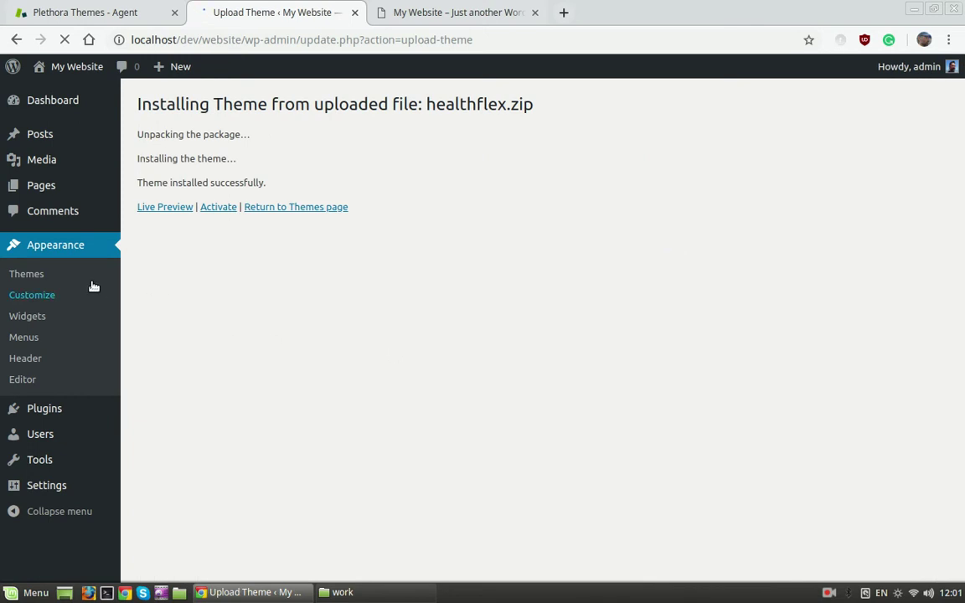
pyautogui.click(66, 276)
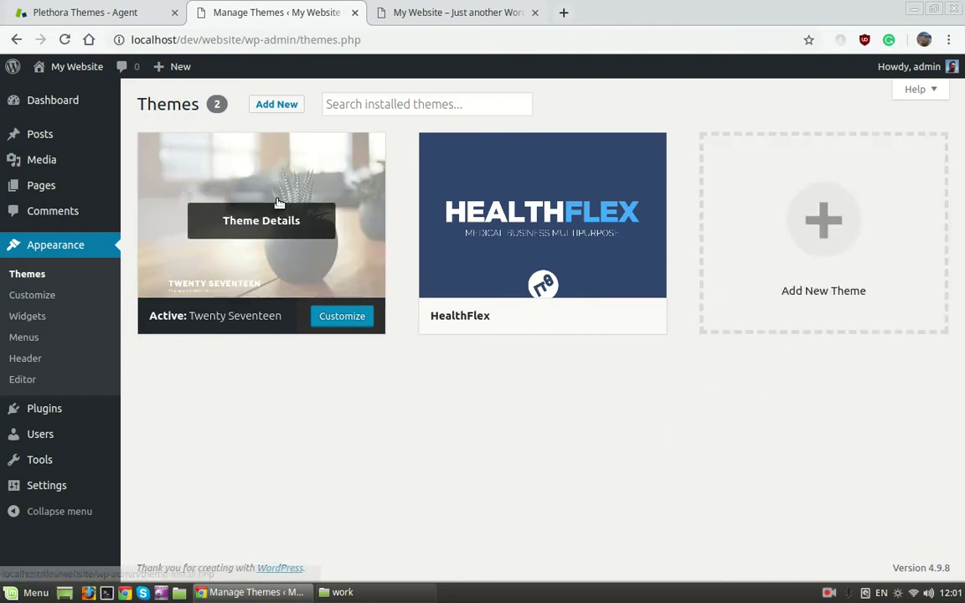
# - Upload and install healthflex-child.zip as a theme, then return to the Themes page
pyautogui.click(283, 105)
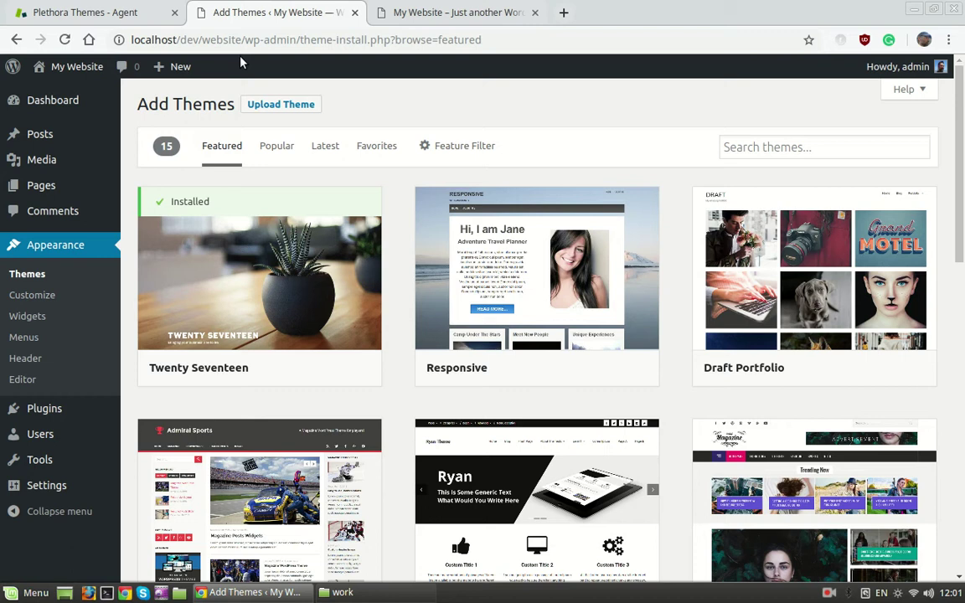
pyautogui.click(261, 109)
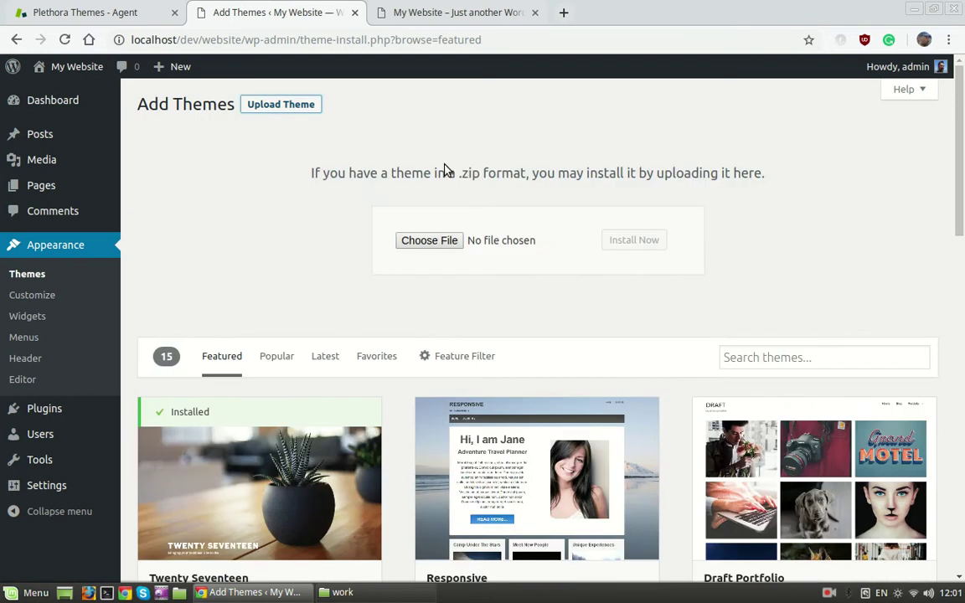
pyautogui.click(431, 242)
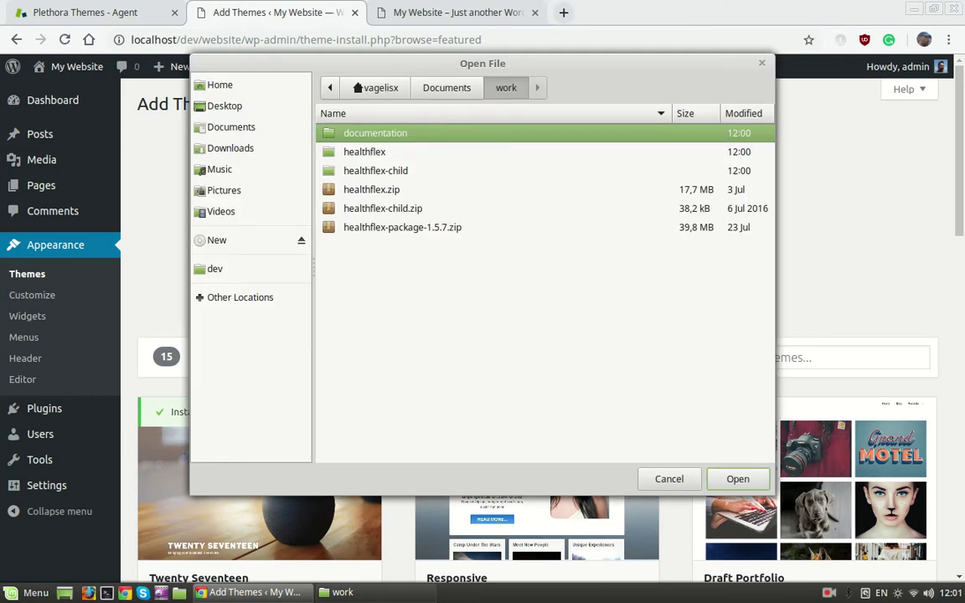
pyautogui.click(382, 207)
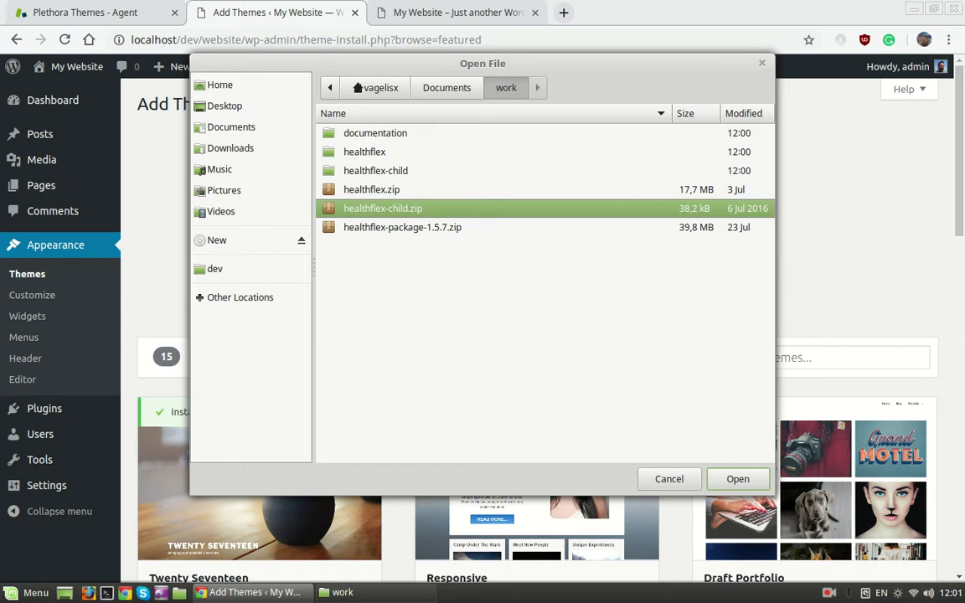
pyautogui.click(737, 478)
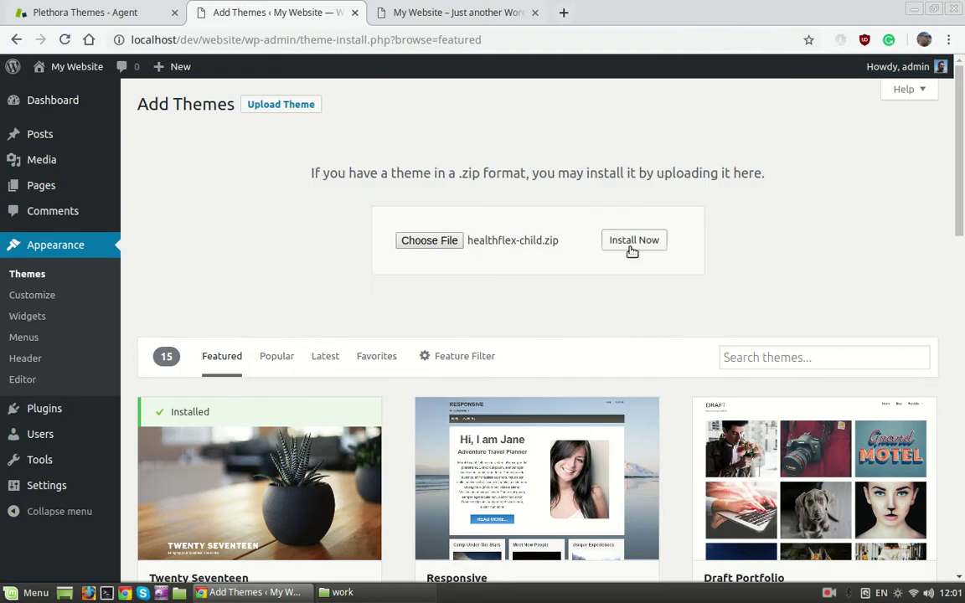
pyautogui.click(632, 243)
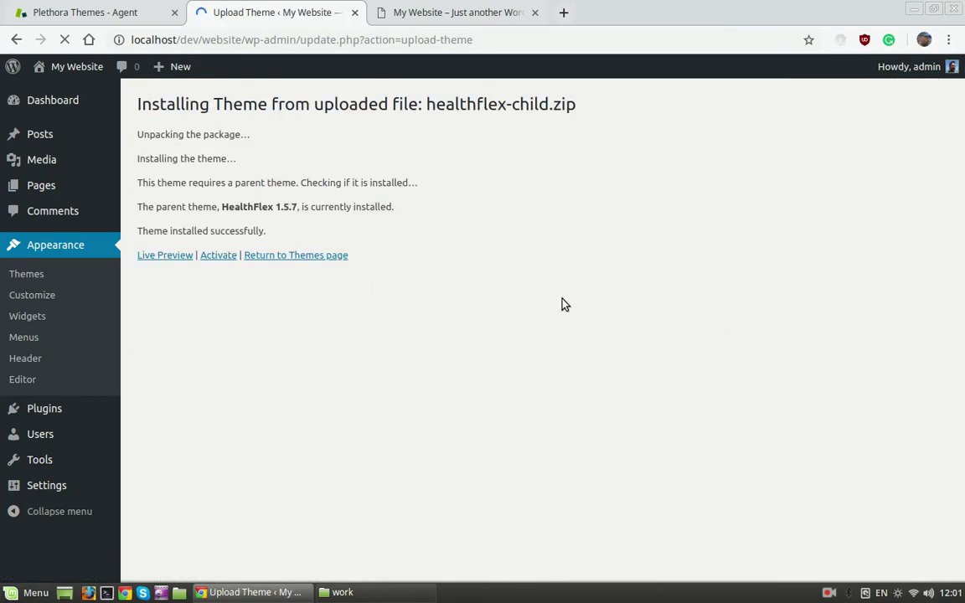
pyautogui.click(342, 256)
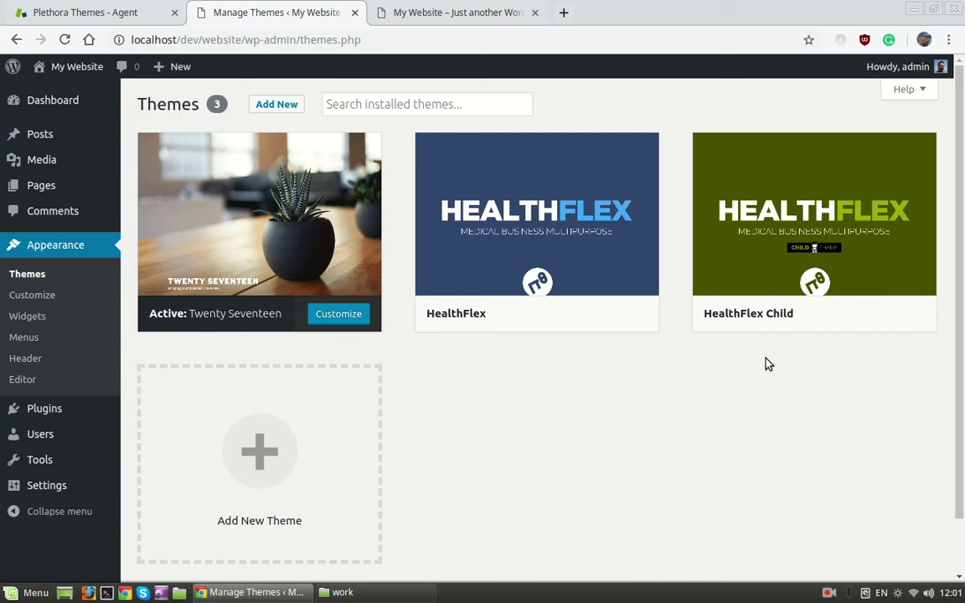
# - Activate HealthFlex Child, then bulk-install its four required plugins from the plugin installer
pyautogui.click(806, 317)
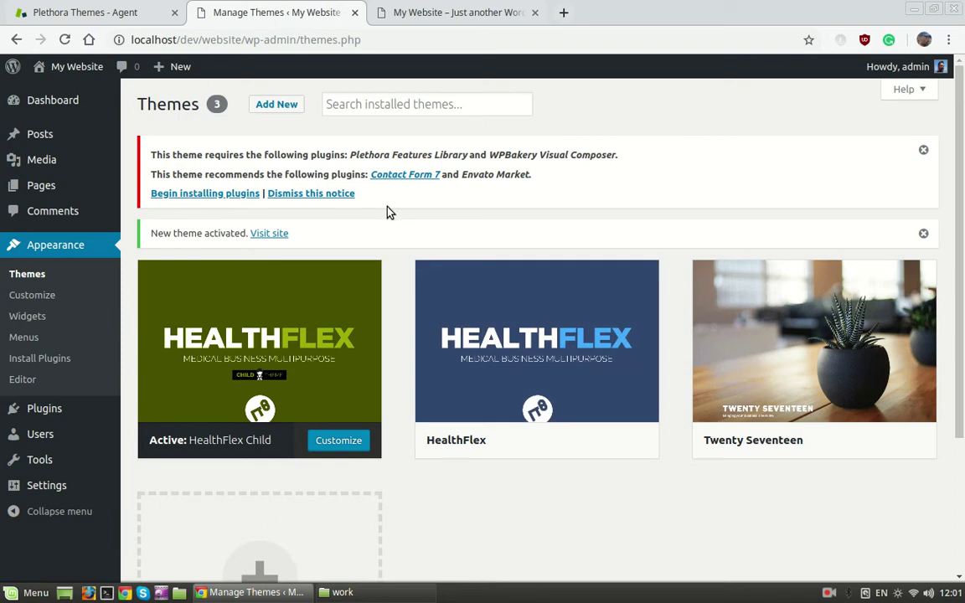
pyautogui.click(222, 195)
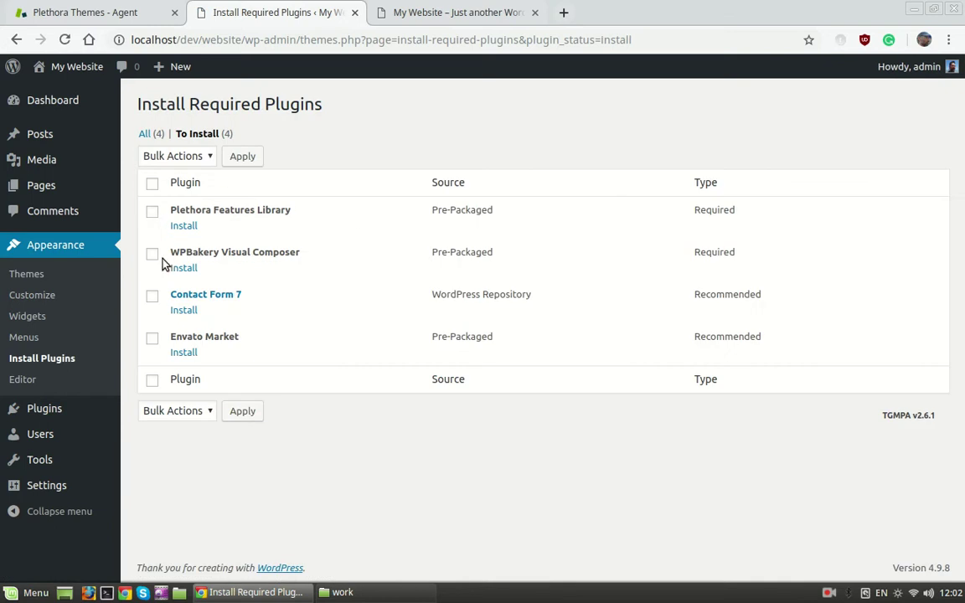
pyautogui.click(153, 185)
pyautogui.click(206, 157)
pyautogui.click(184, 189)
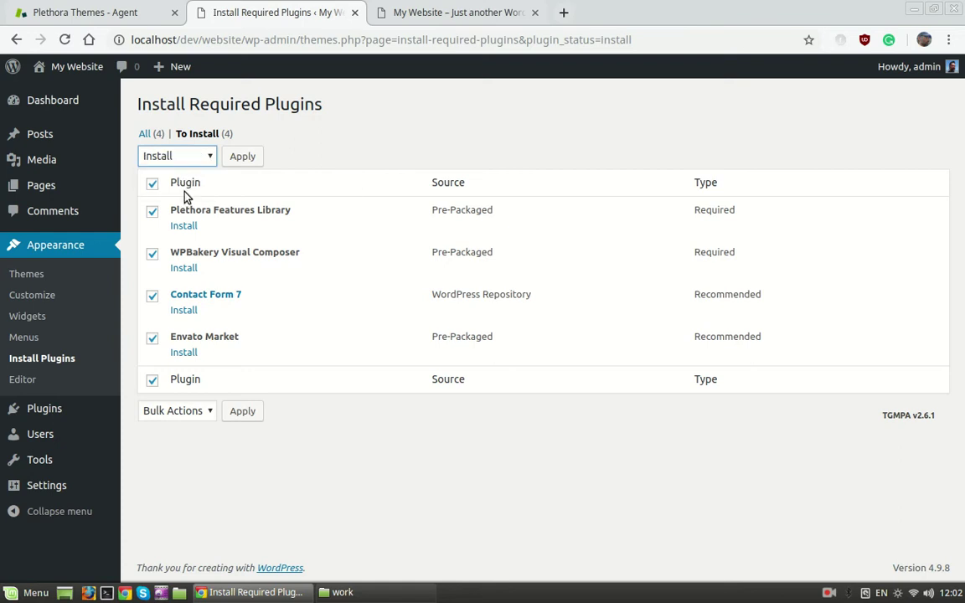
pyautogui.click(253, 159)
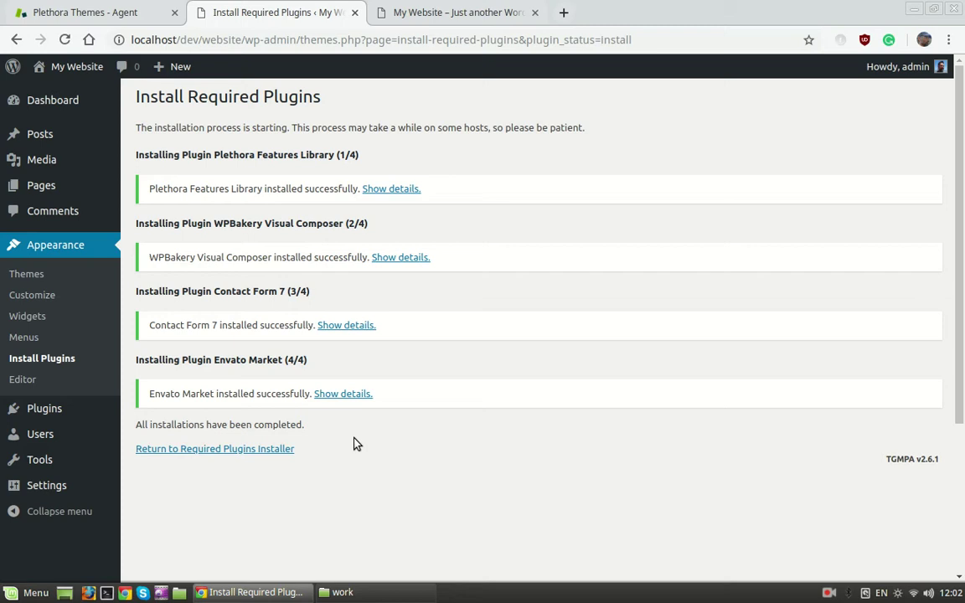
# - Bulk-activate all four required plugins from the plugin installer list
pyautogui.click(284, 449)
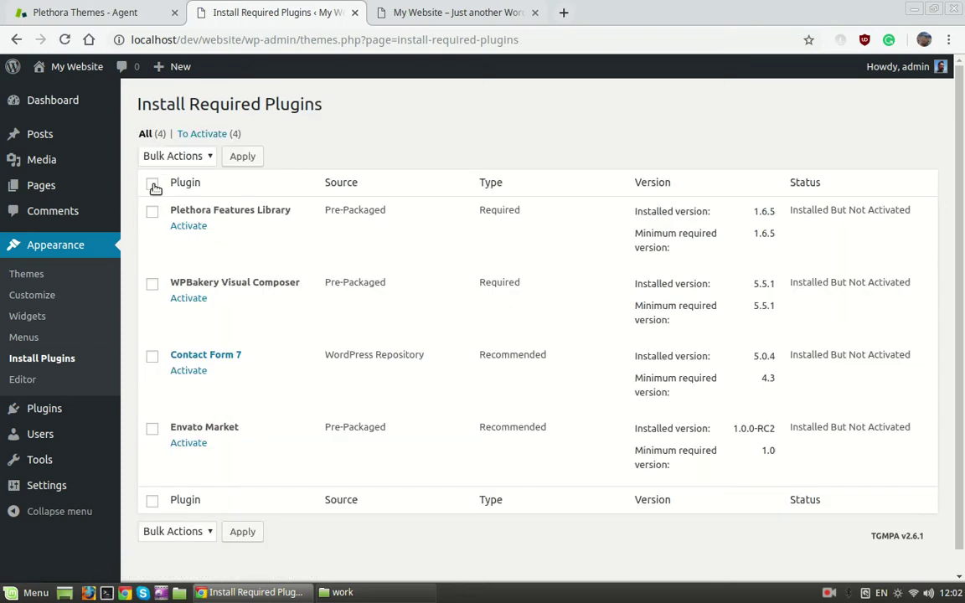
pyautogui.click(153, 185)
pyautogui.click(198, 158)
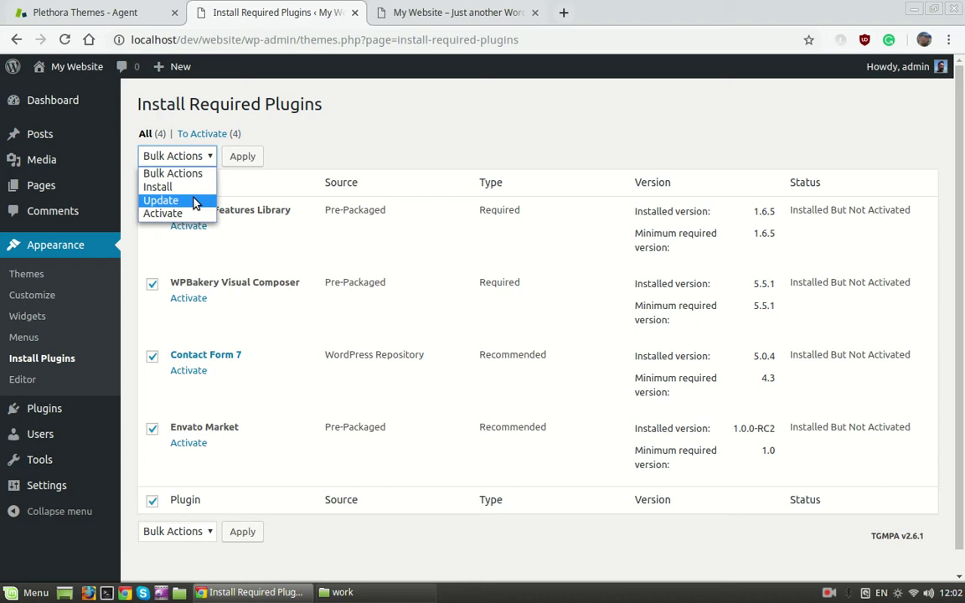
pyautogui.click(189, 214)
pyautogui.click(251, 159)
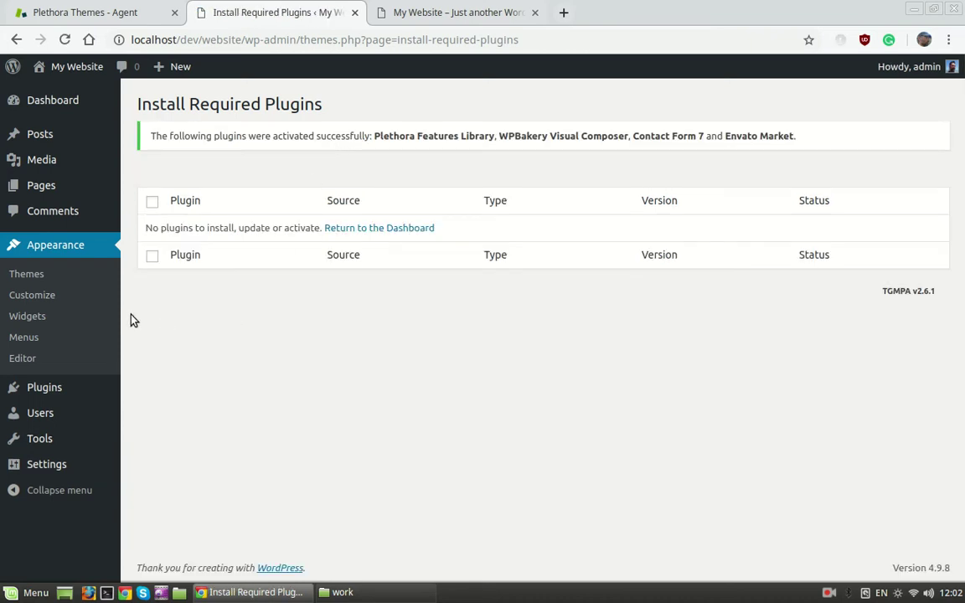
# - Review the Installed Plugins list showing the four plugins active with updates pending
pyautogui.click(72, 389)
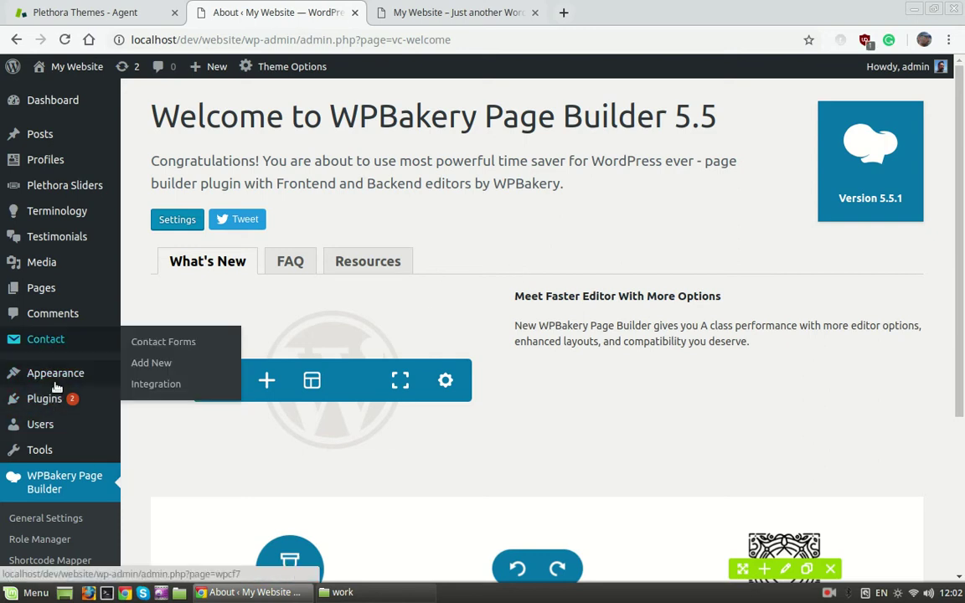
pyautogui.scroll(-3, 57, 430)
pyautogui.scroll(2, 57, 432)
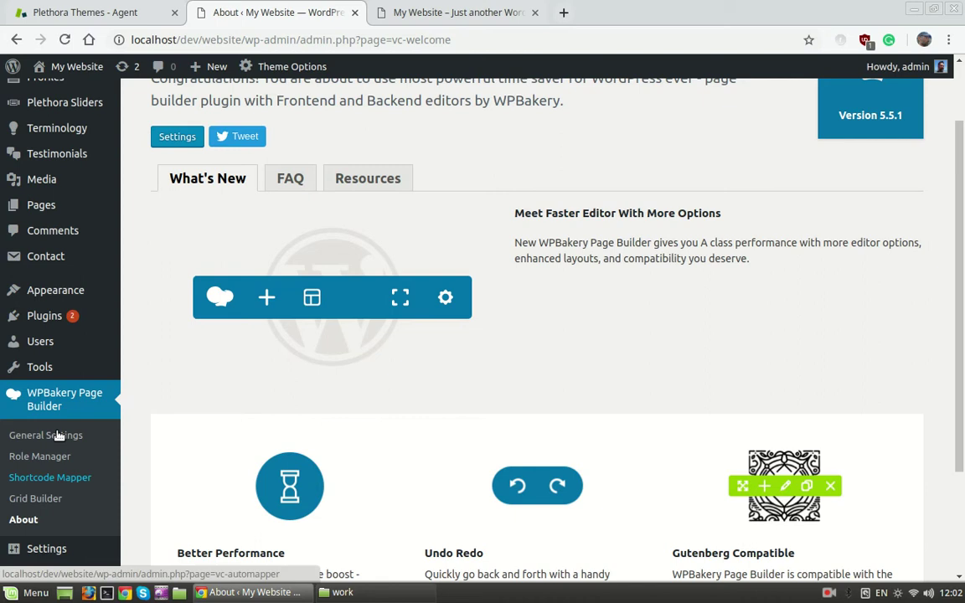
pyautogui.click(50, 361)
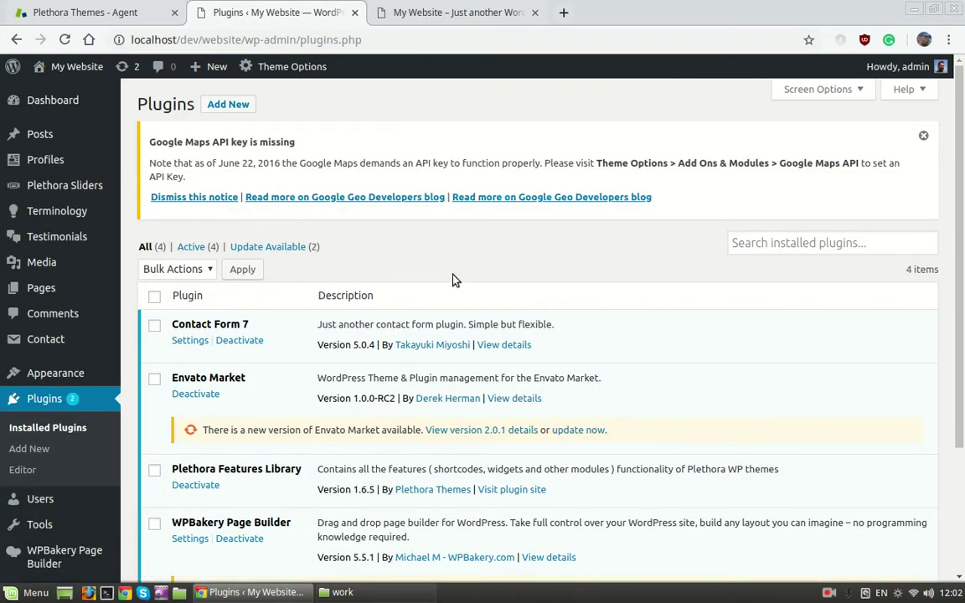
pyautogui.scroll(-3, 452, 279)
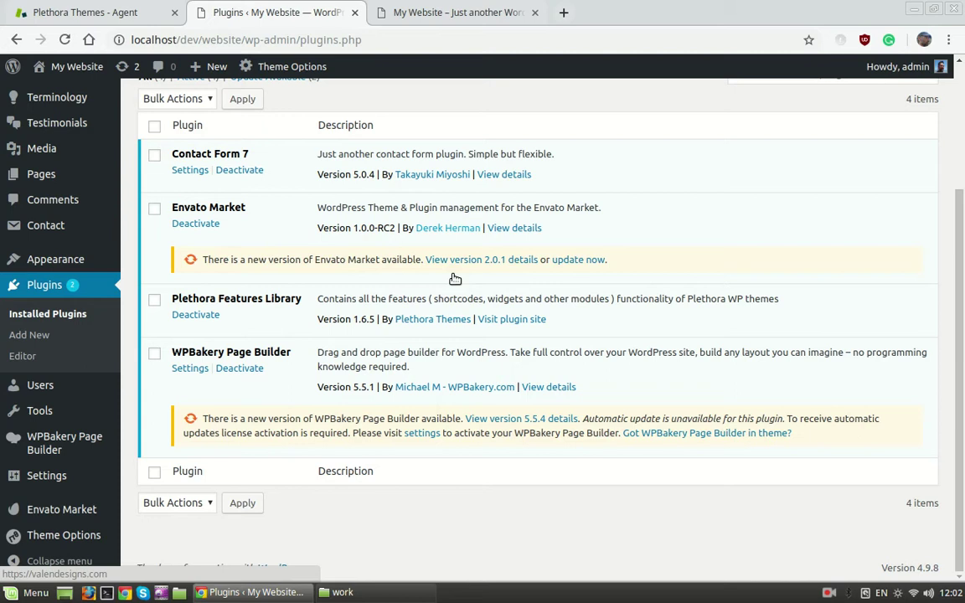
pyautogui.scroll(2, 455, 279)
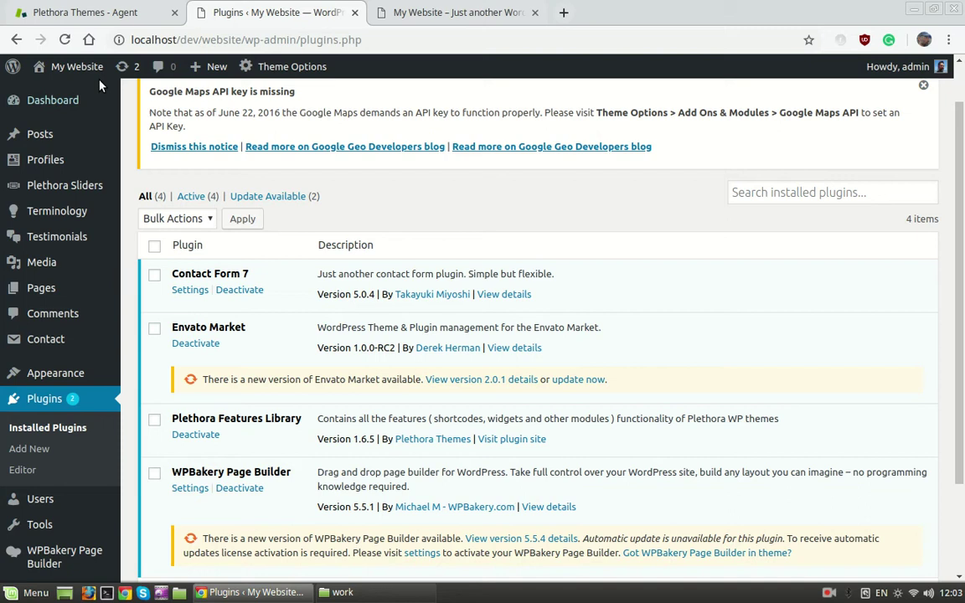
pyautogui.click(409, 10)
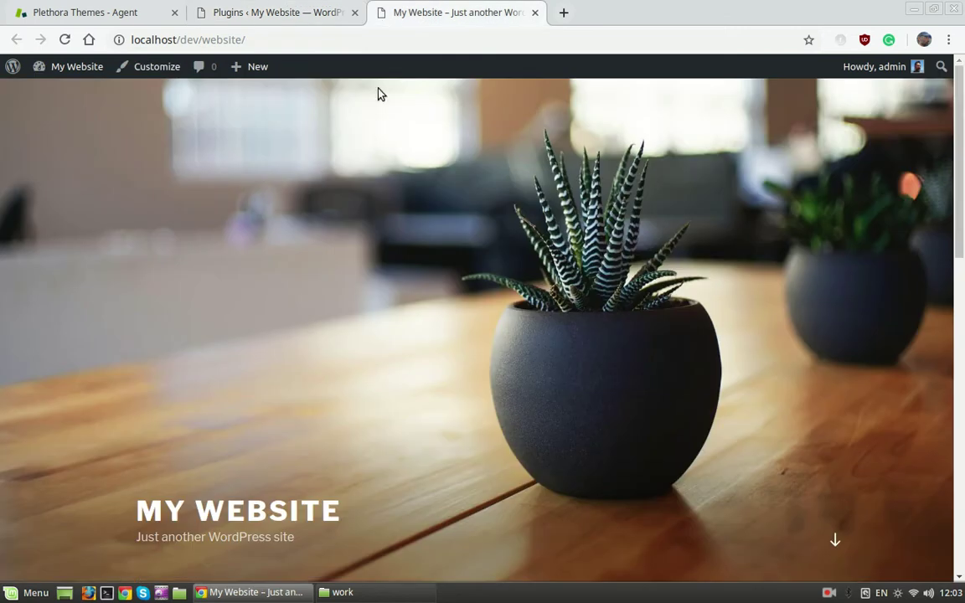
pyautogui.click(64, 40)
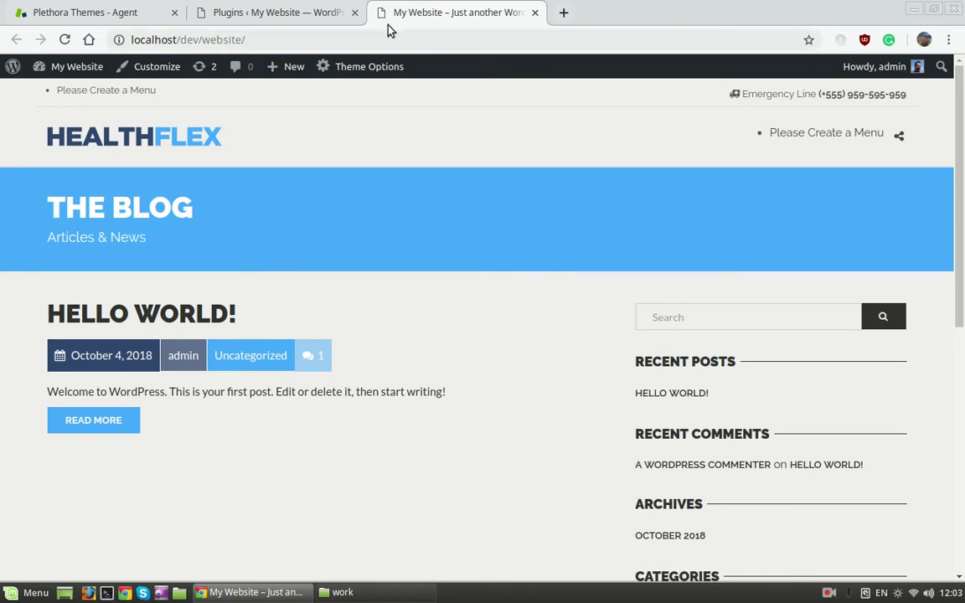
pyautogui.click(280, 18)
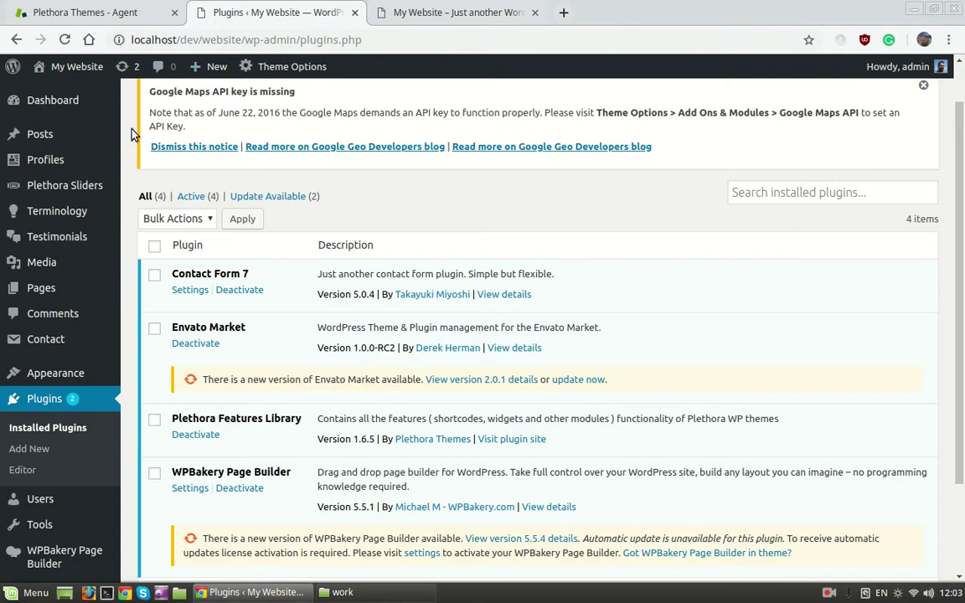
# - Open Tools > HealthFlex Demo Importer and browse the available demos
pyautogui.moveTo(84, 171)
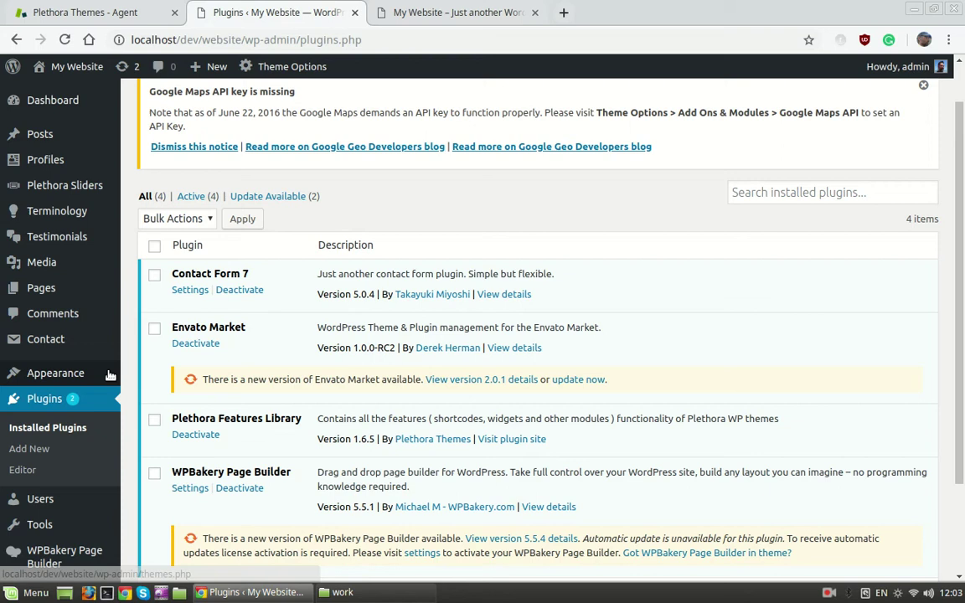
pyautogui.moveTo(50, 527)
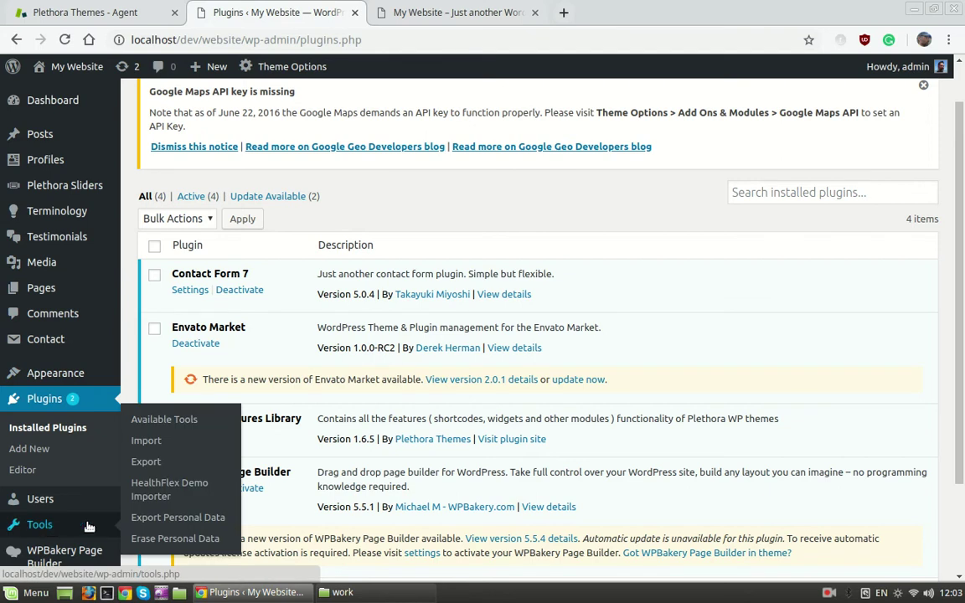
pyautogui.click(162, 494)
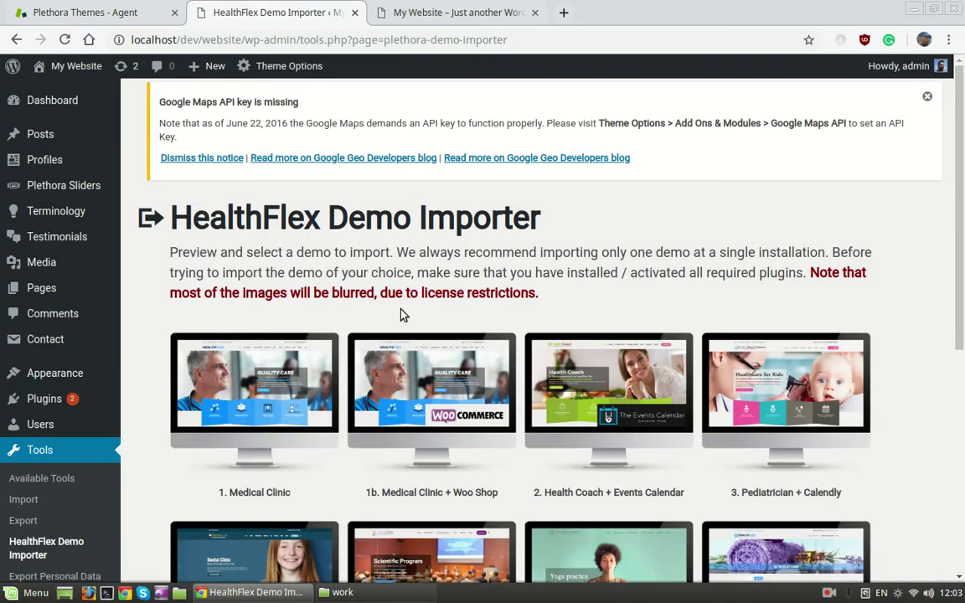
pyautogui.scroll(-3, 400, 315)
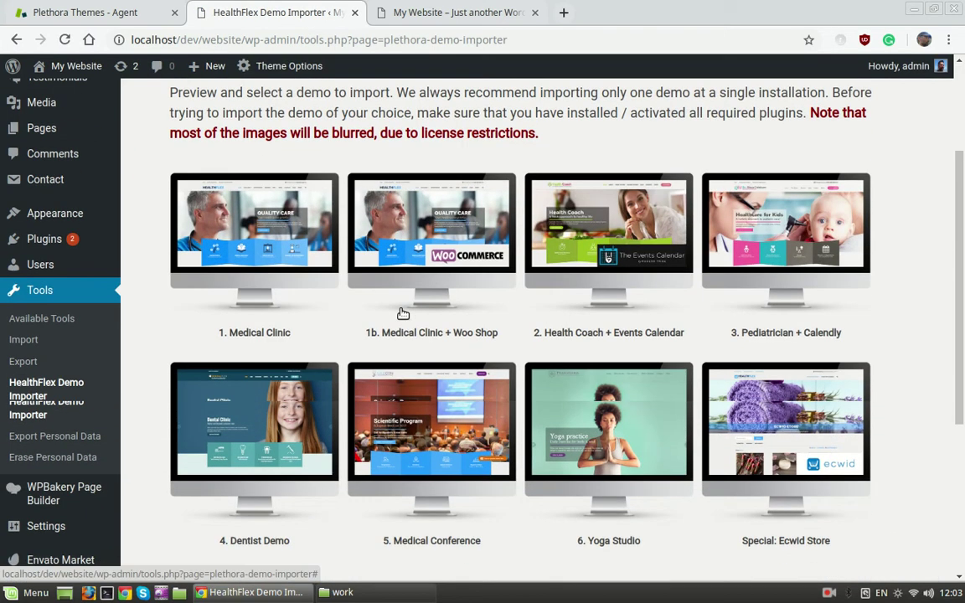
pyautogui.scroll(-2, 403, 313)
pyautogui.scroll(2, 403, 313)
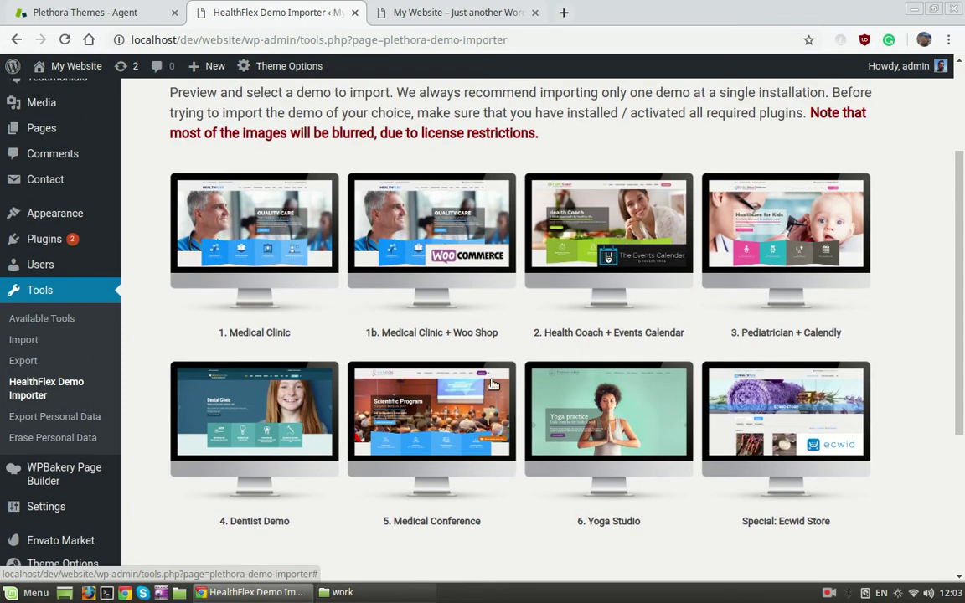
# - Compare the Medical Clinic and Health Coach + Events Calendar demo details, settling on Medical Clinic
pyautogui.click(226, 242)
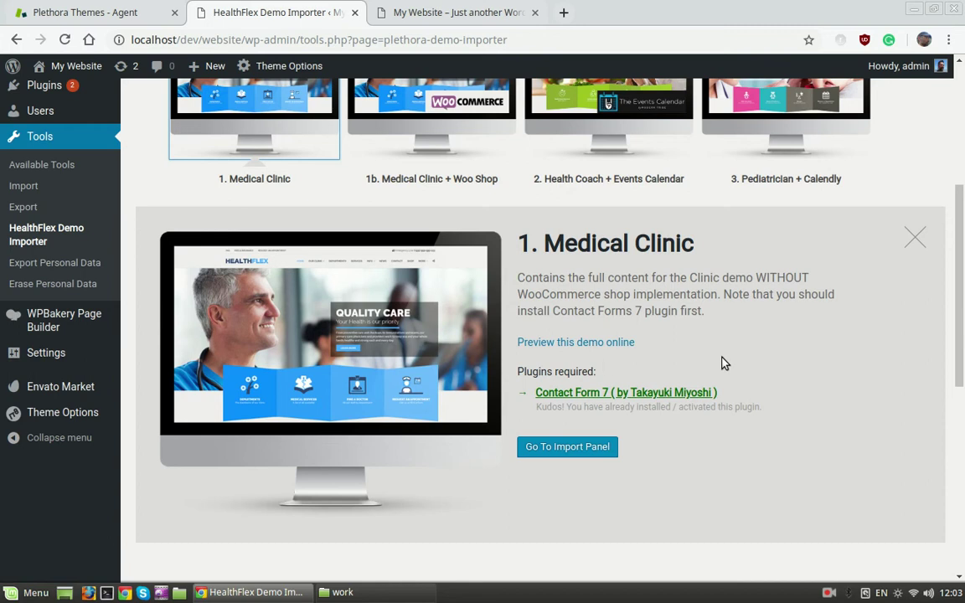
pyautogui.scroll(2, 722, 362)
pyautogui.scroll(2, 723, 358)
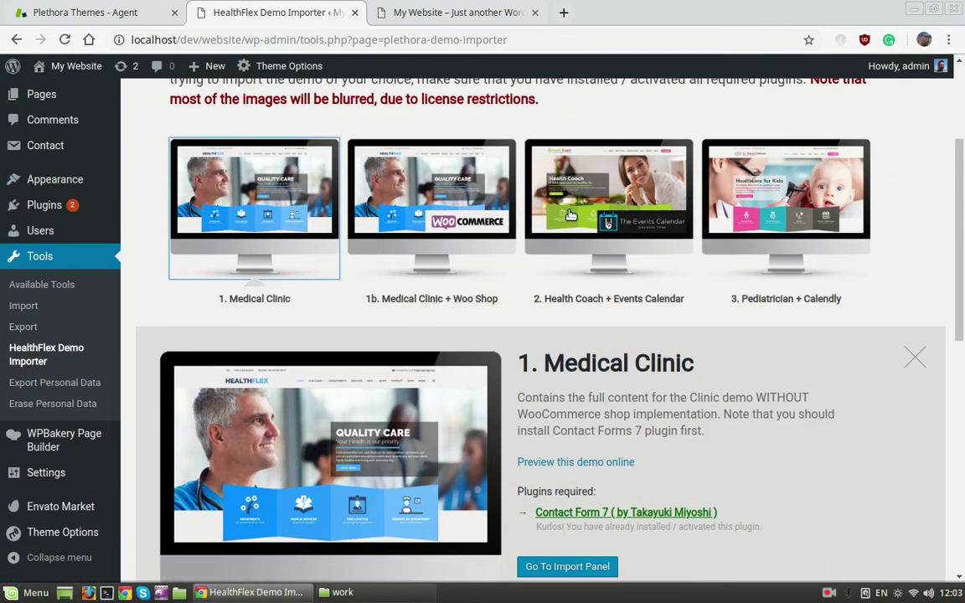
pyautogui.click(571, 206)
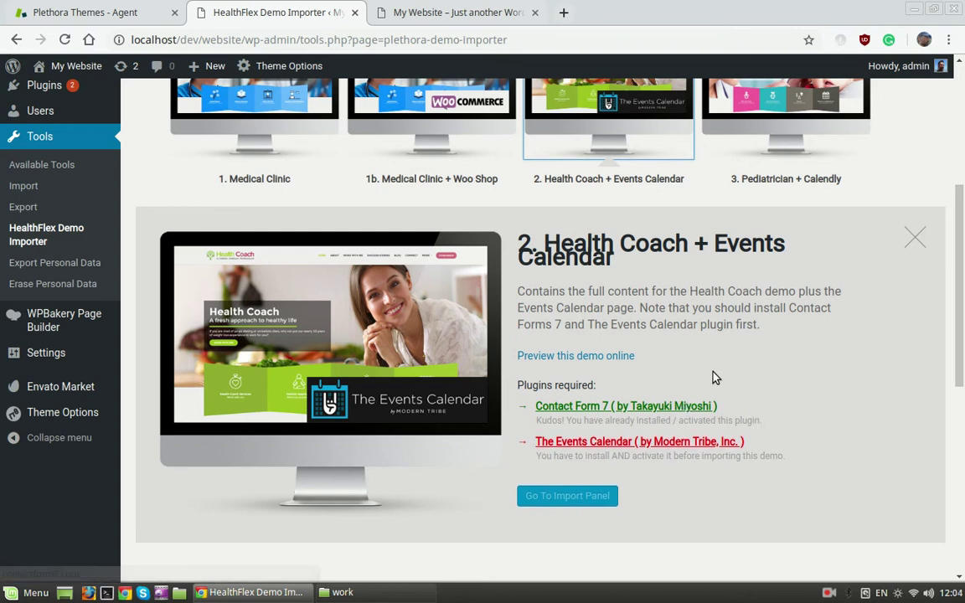
pyautogui.scroll(1, 695, 376)
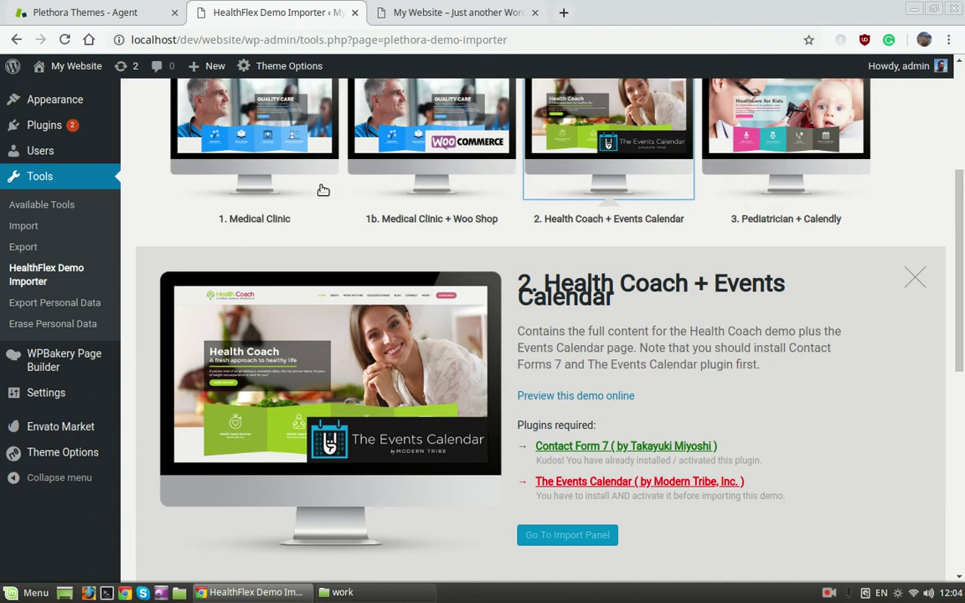
pyautogui.click(275, 136)
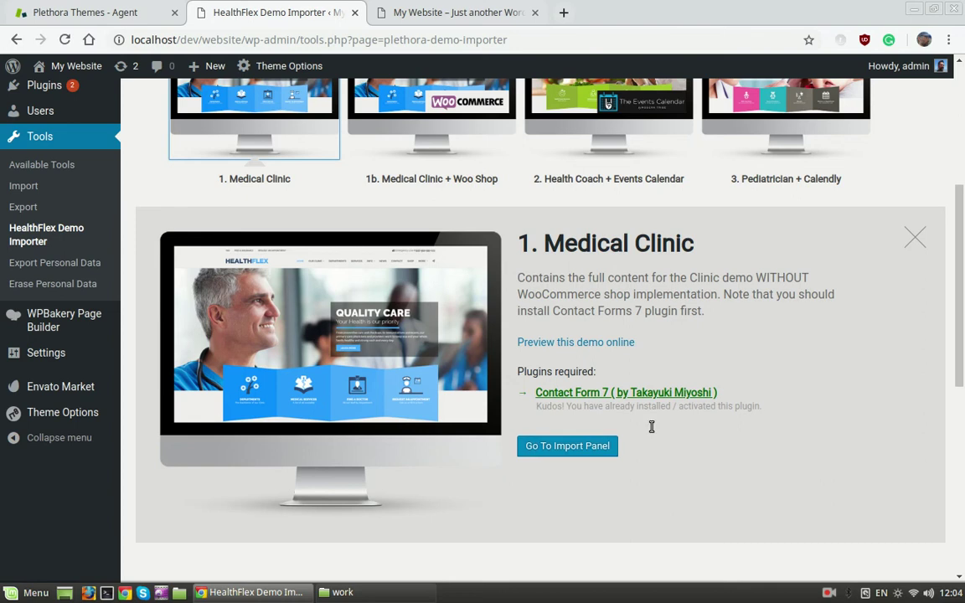
# - Open the Medical Clinic import panel and start the demo import
pyautogui.click(561, 457)
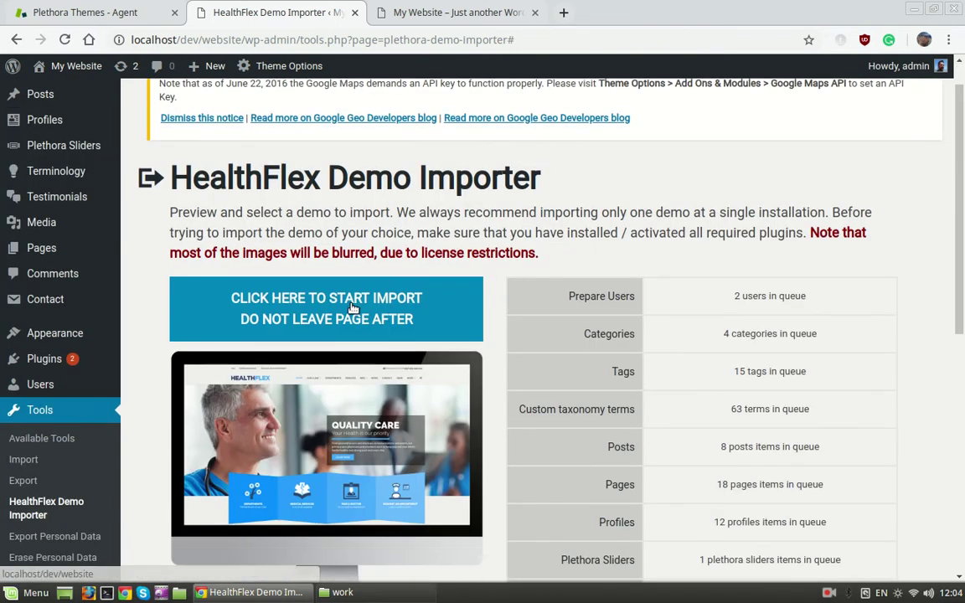
pyautogui.click(336, 325)
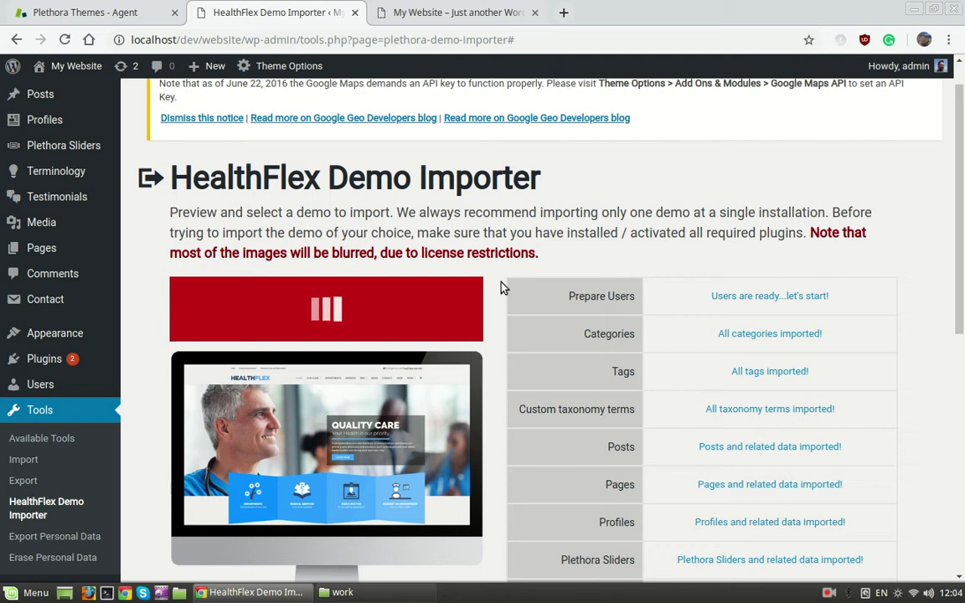
pyautogui.scroll(-2, 501, 287)
pyautogui.scroll(-5, 501, 287)
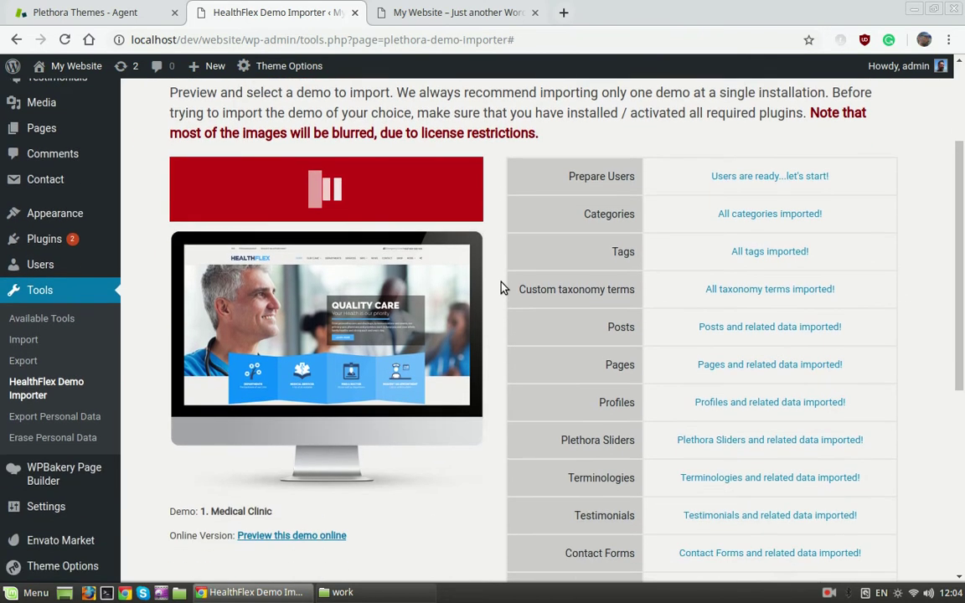
pyautogui.scroll(-2, 500, 287)
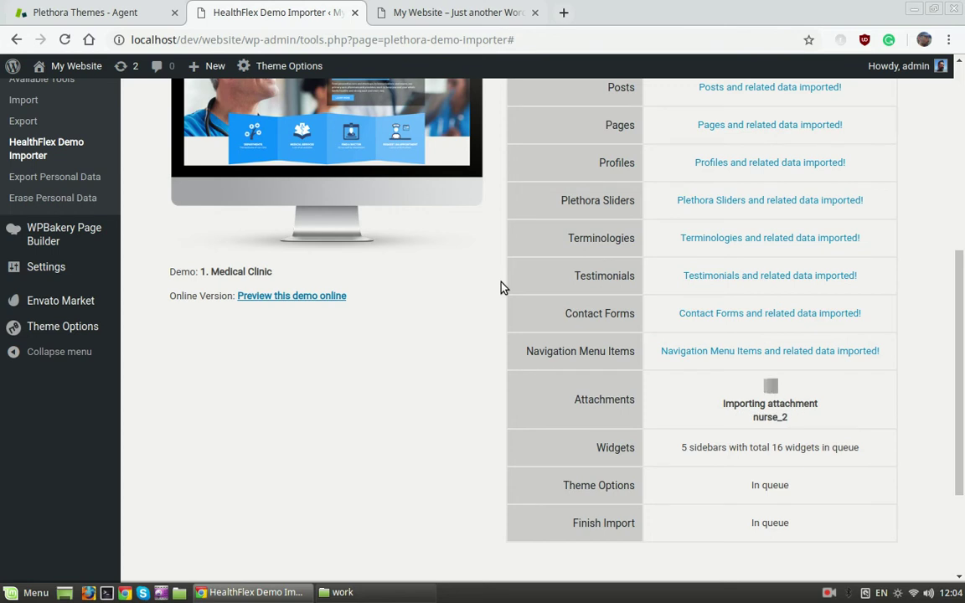
# - Follow the import queue as categories, tags, taxonomy terms, posts, pages and profiles report imported
pyautogui.scroll(5, 500, 287)
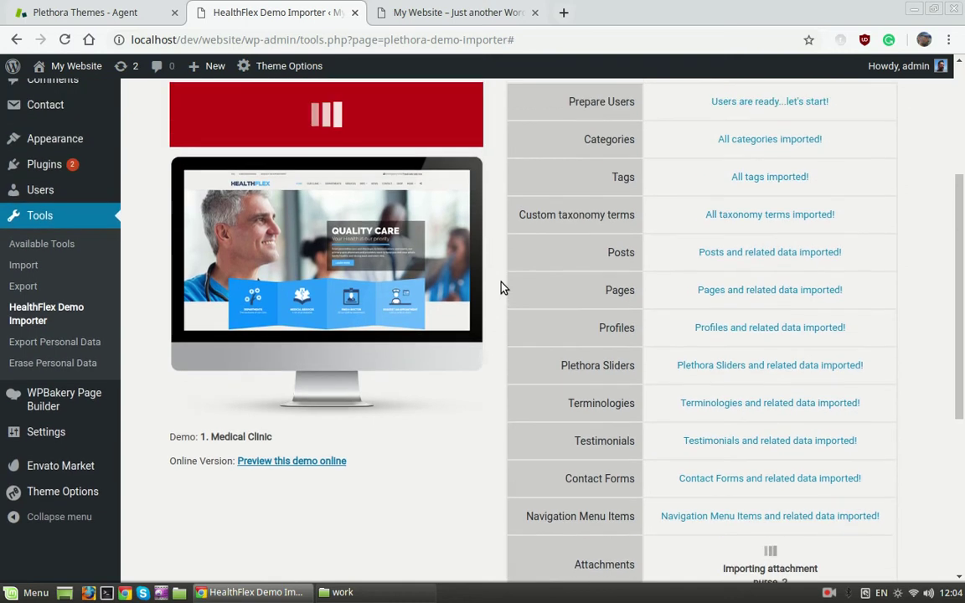
pyautogui.scroll(4, 501, 287)
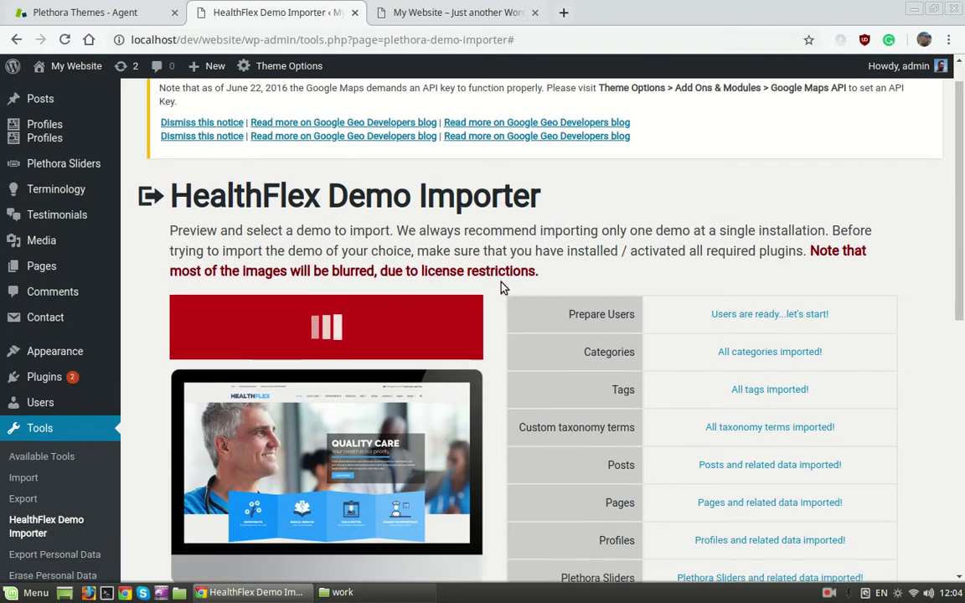
pyautogui.scroll(-3, 501, 288)
pyautogui.scroll(-4, 501, 287)
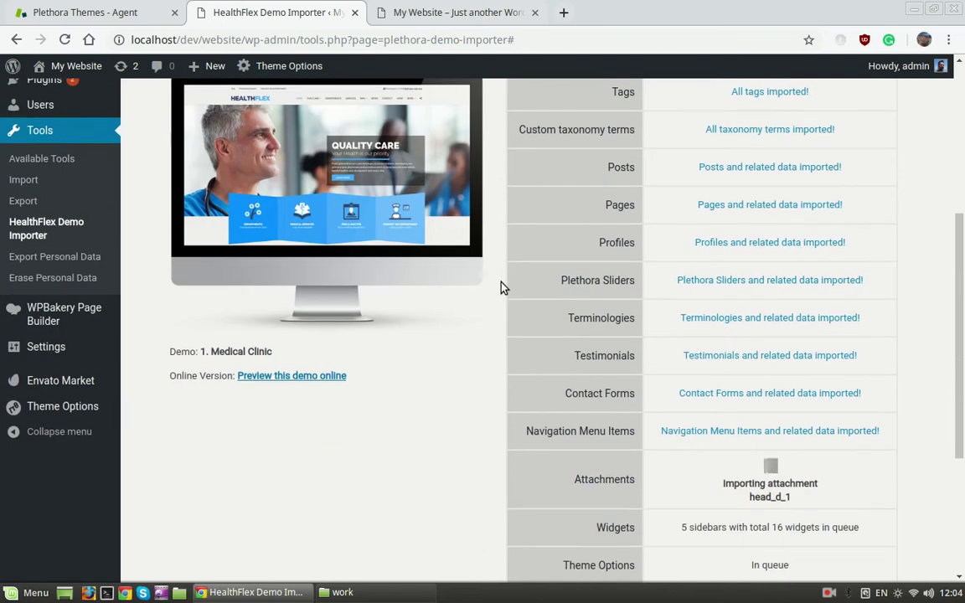
pyautogui.scroll(-2, 501, 287)
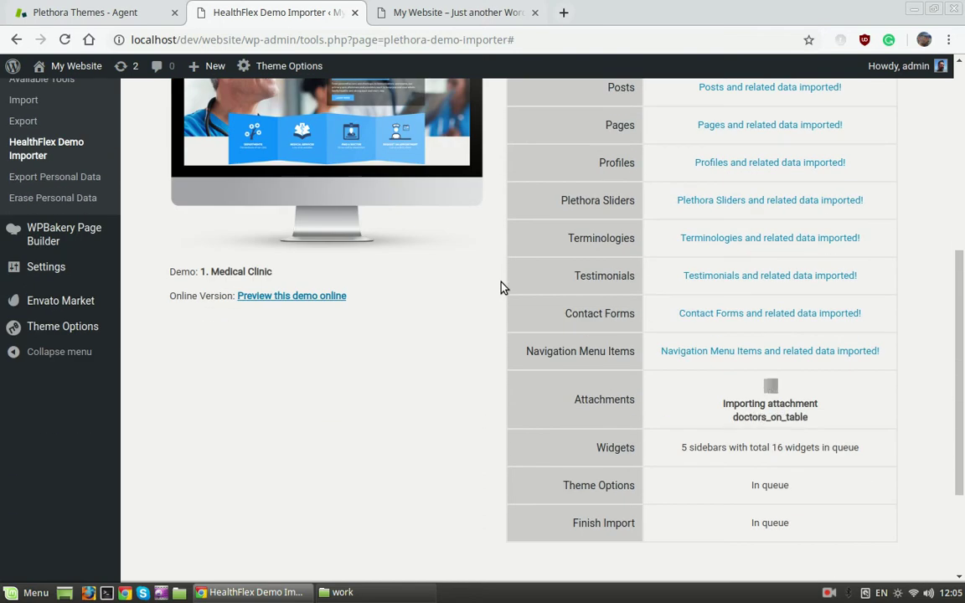
pyautogui.scroll(2, 500, 287)
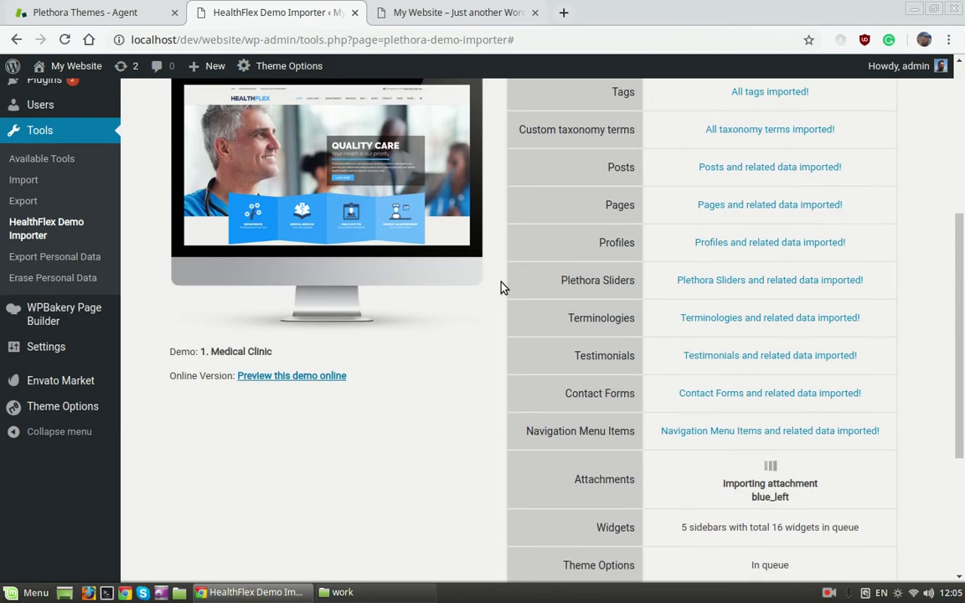
pyautogui.scroll(3, 501, 287)
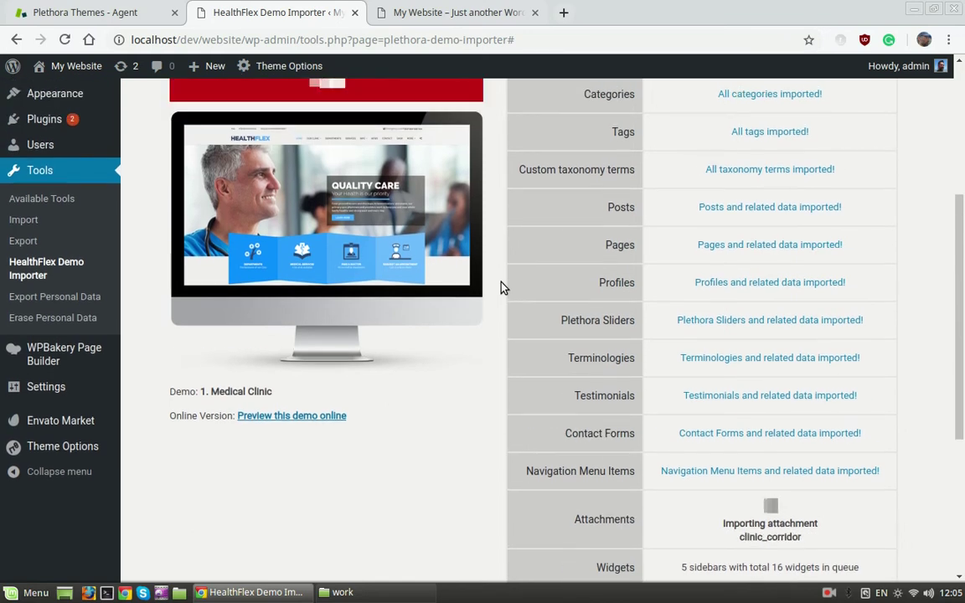
pyautogui.scroll(5, 500, 287)
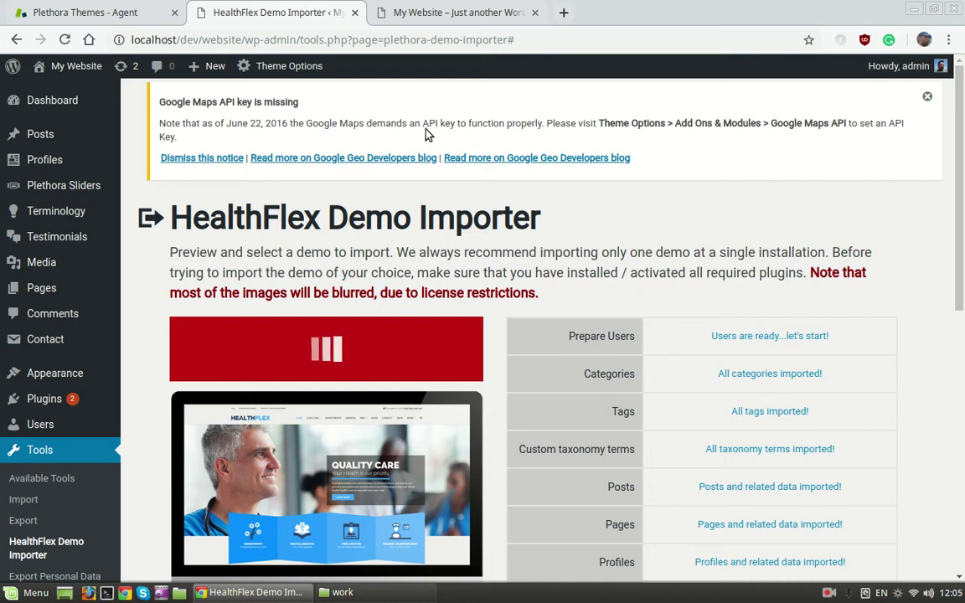
# - Read the API key wording in the Maps notice while the import continues
pyautogui.moveTo(422, 124); pyautogui.dragTo(454, 123)
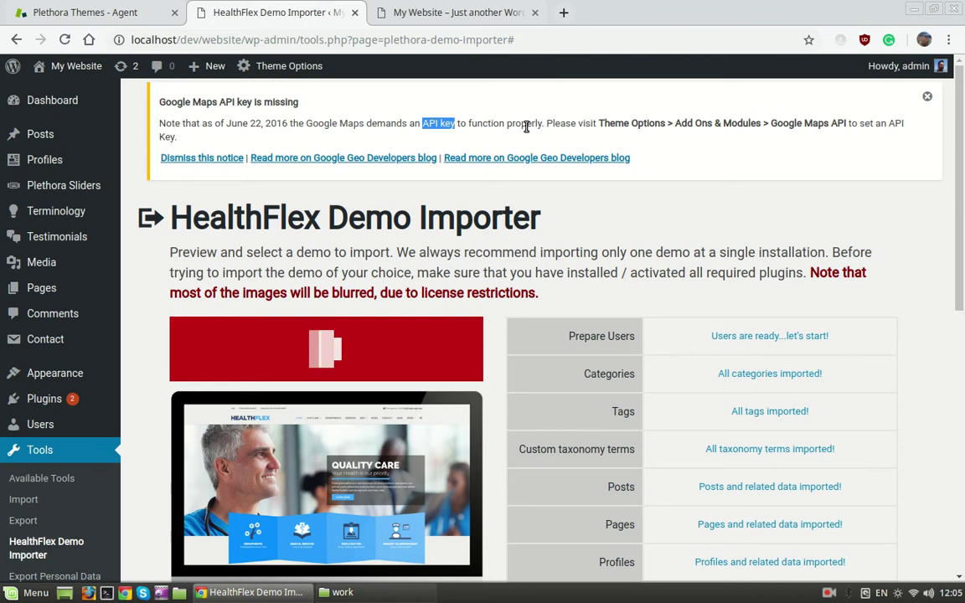
pyautogui.click(695, 158)
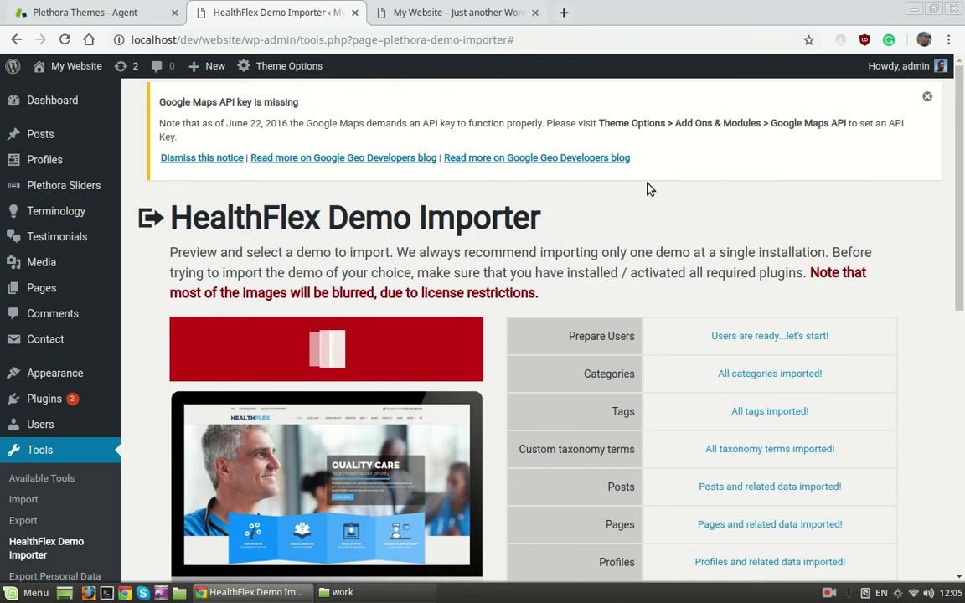
pyautogui.scroll(-5, 647, 189)
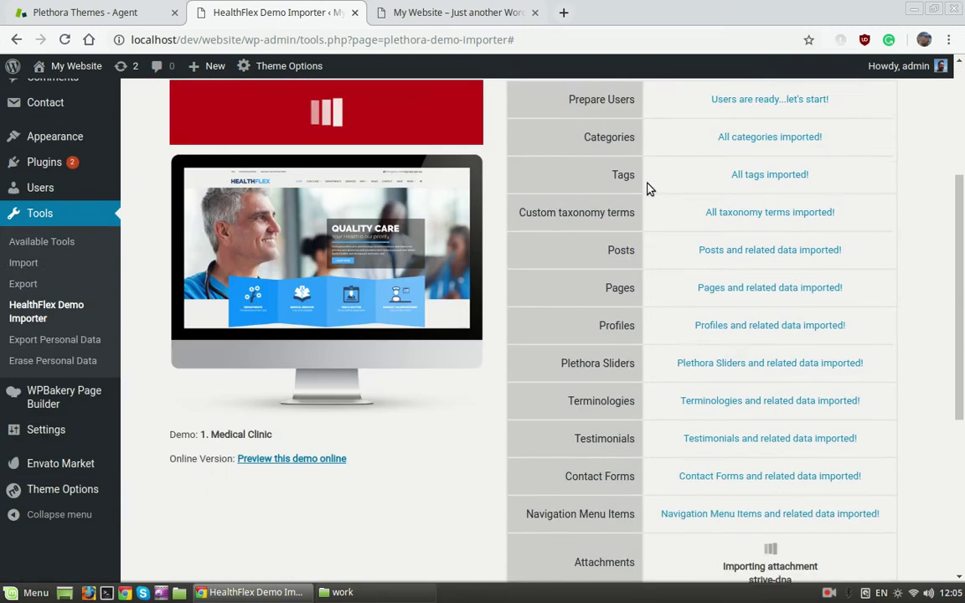
pyautogui.scroll(-5, 646, 190)
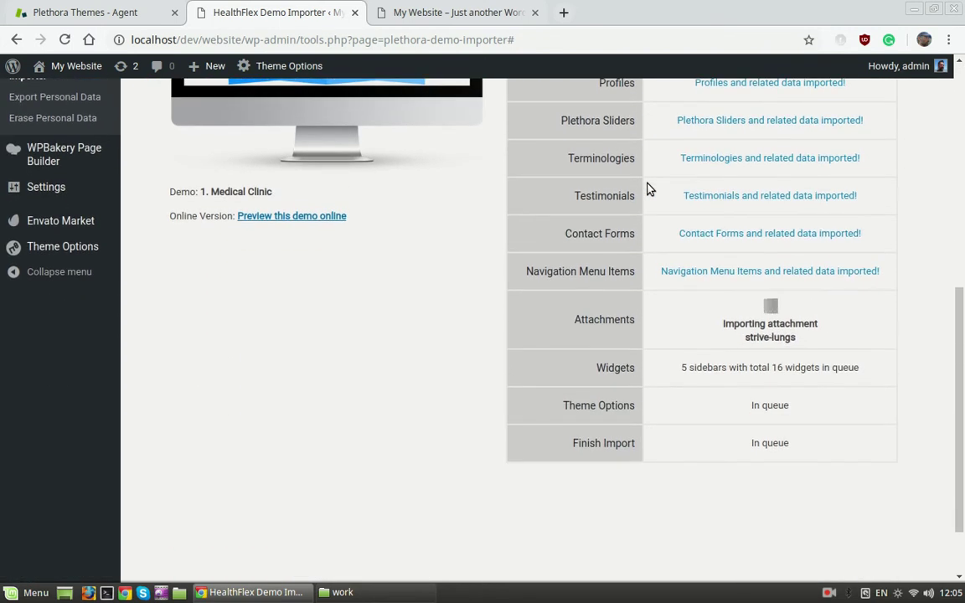
pyautogui.scroll(1, 647, 190)
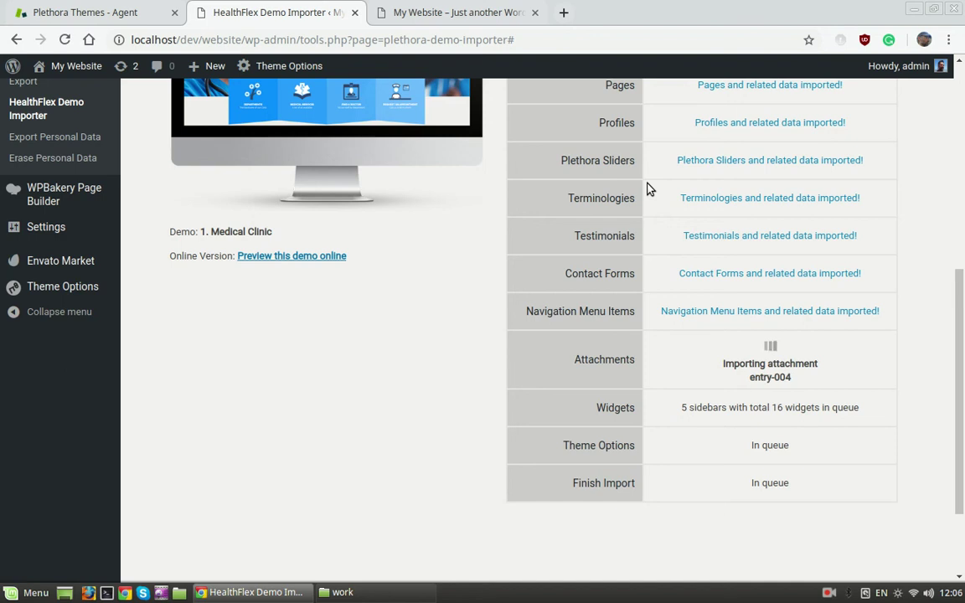
# - Monitor the import until sliders, menus, attachments, widgets and theme options report imported
pyautogui.scroll(1, 646, 190)
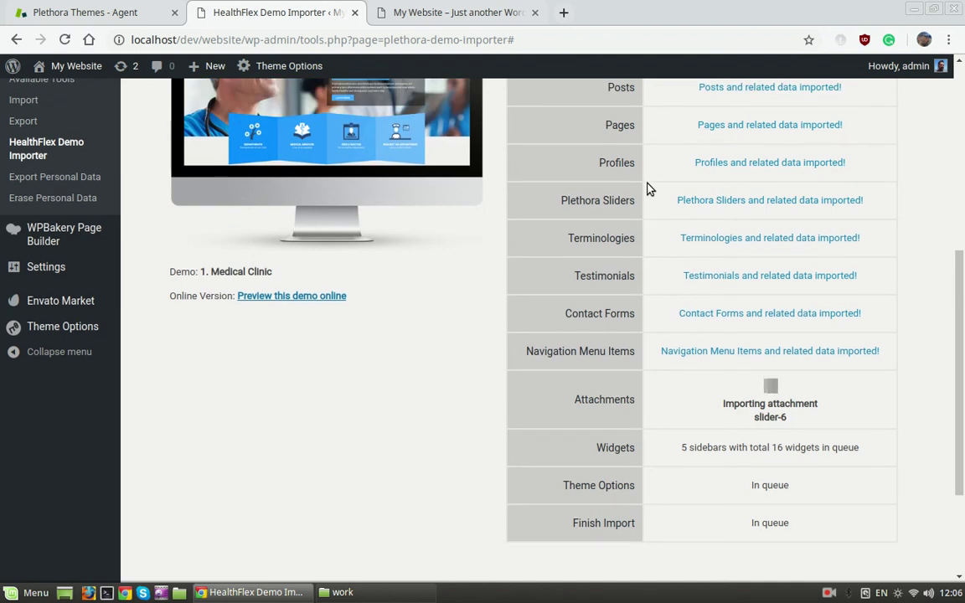
pyautogui.scroll(2, 646, 189)
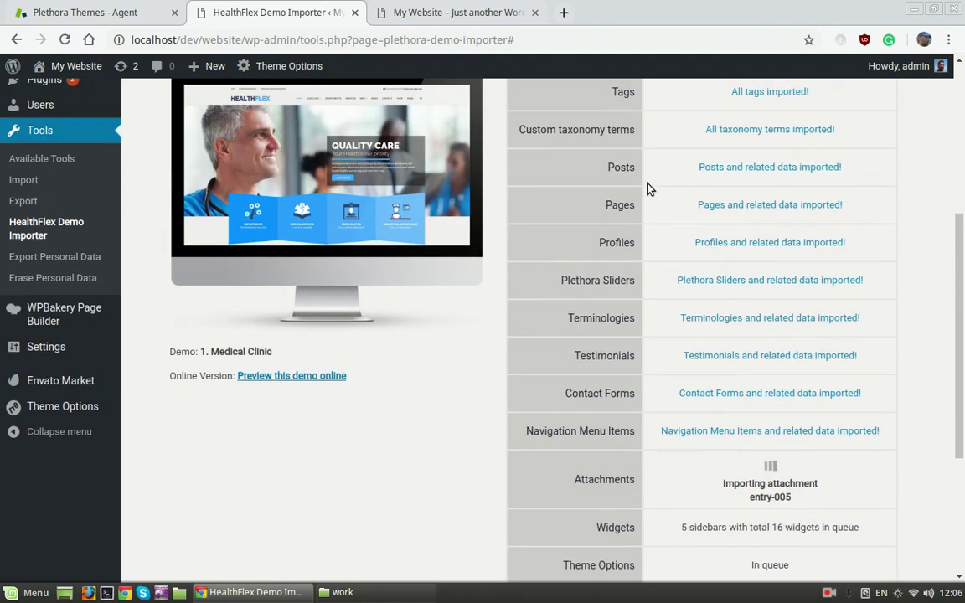
pyautogui.scroll(3, 646, 189)
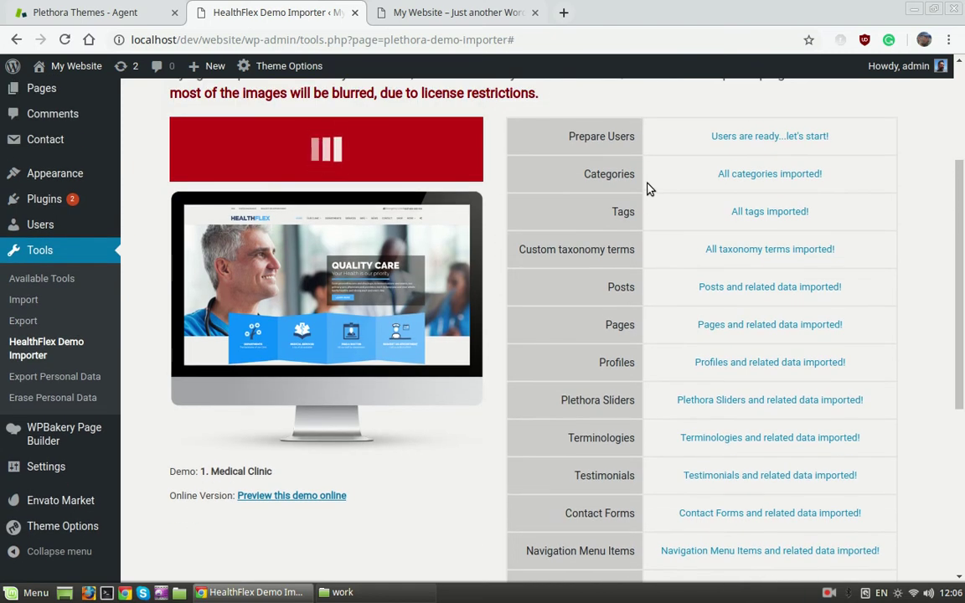
pyautogui.scroll(-4, 647, 189)
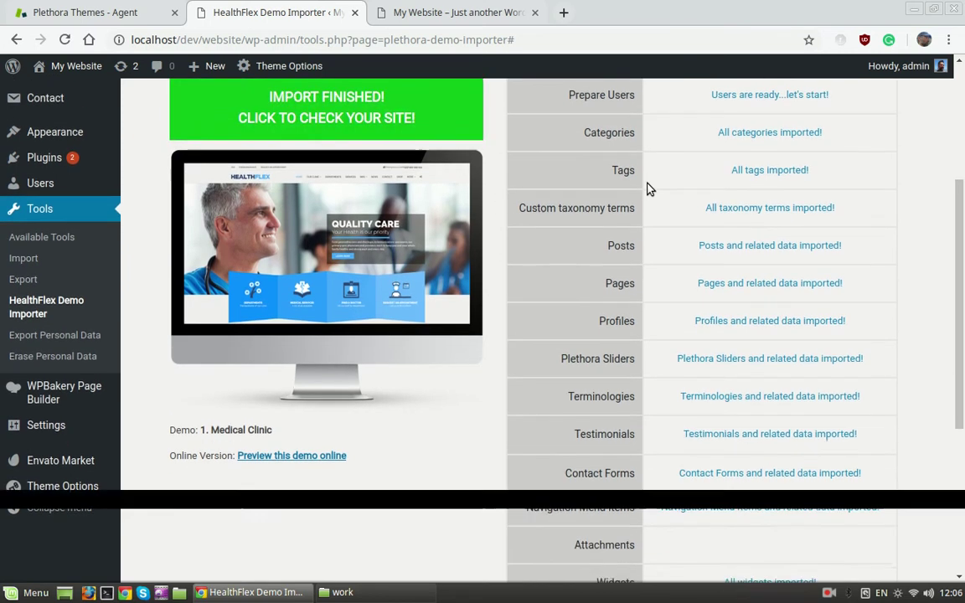
pyautogui.scroll(1, 646, 190)
pyautogui.scroll(-1, 647, 189)
pyautogui.scroll(1, 646, 189)
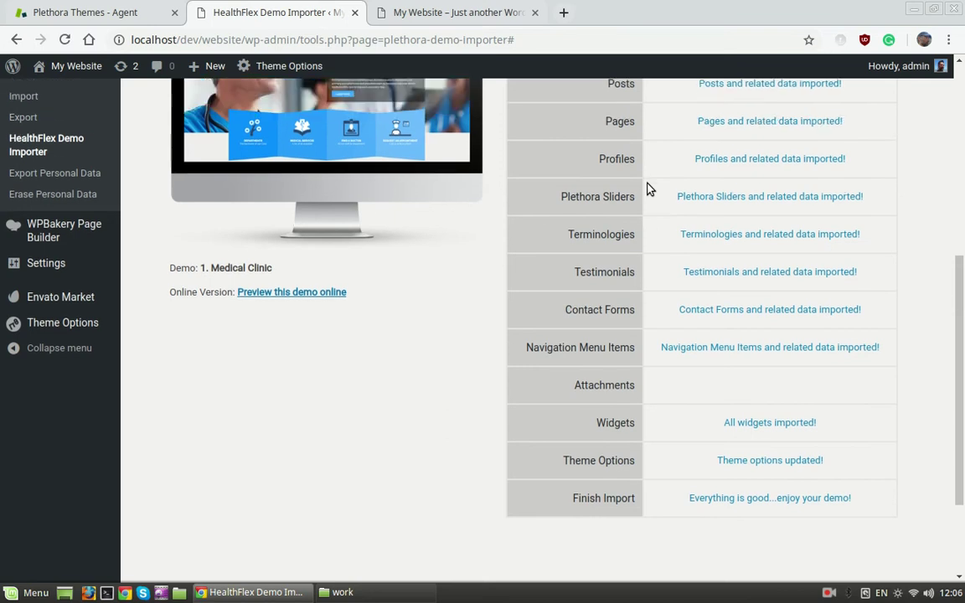
pyautogui.scroll(4, 646, 190)
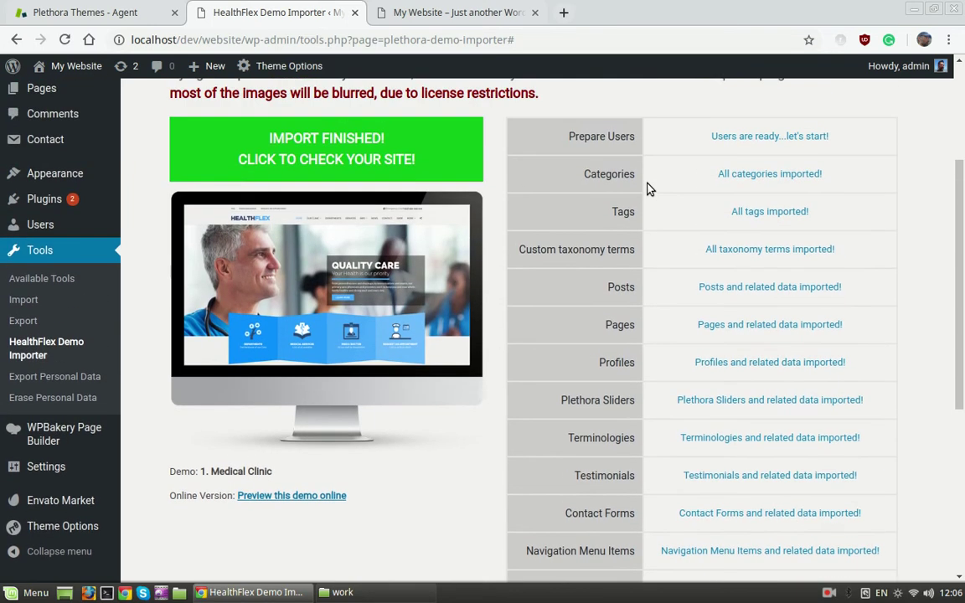
pyautogui.scroll(2, 646, 190)
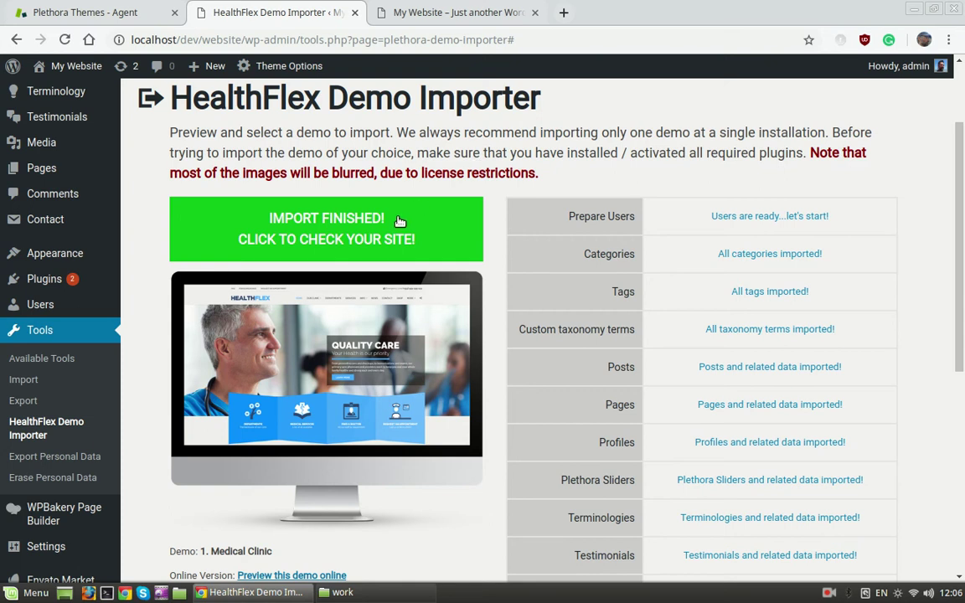
# - Reload the front-end tab to show the imported HealthFlex homepage with its slider
pyautogui.click(472, 11)
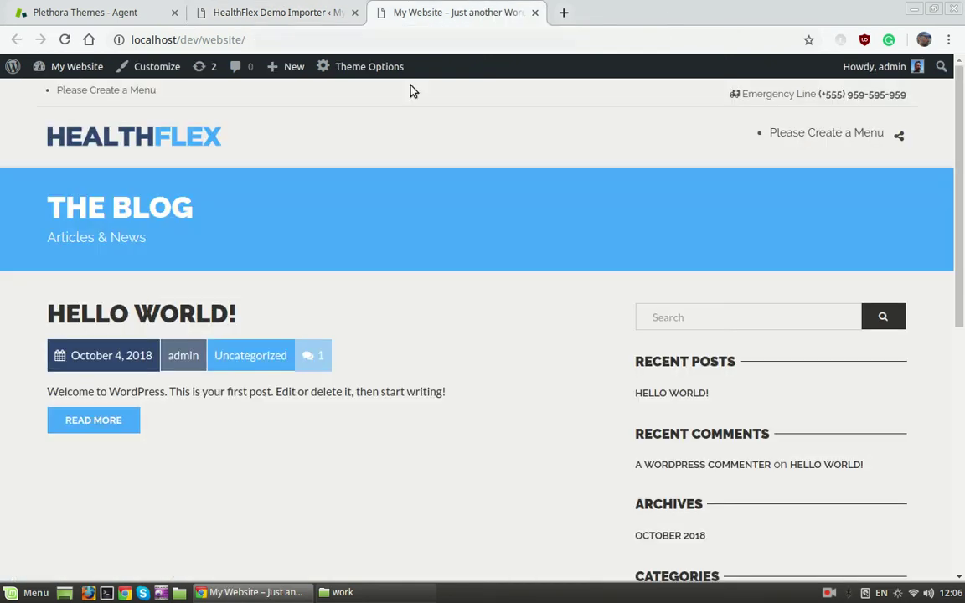
pyautogui.click(66, 40)
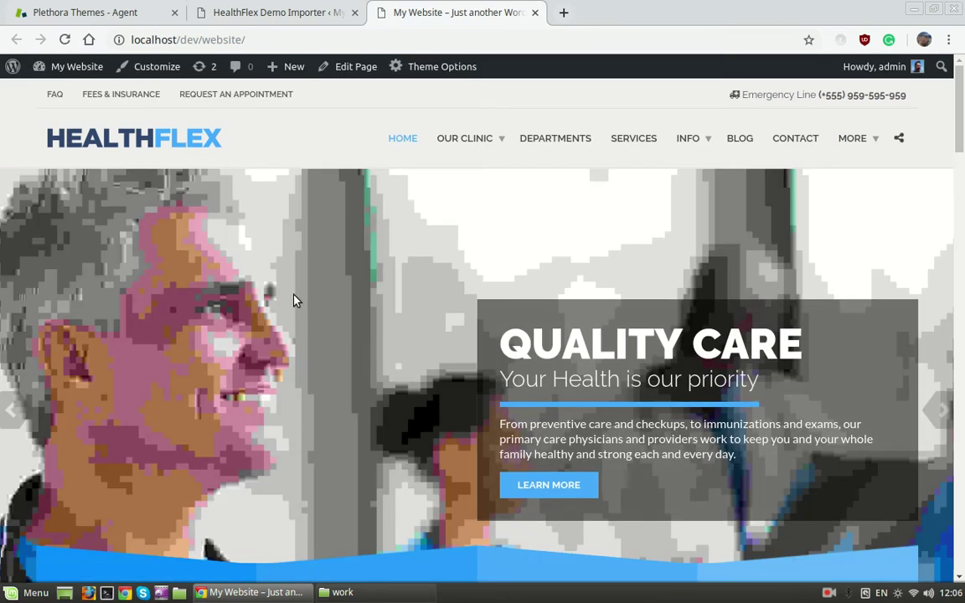
pyautogui.scroll(-3, 294, 299)
pyautogui.scroll(-10, 287, 349)
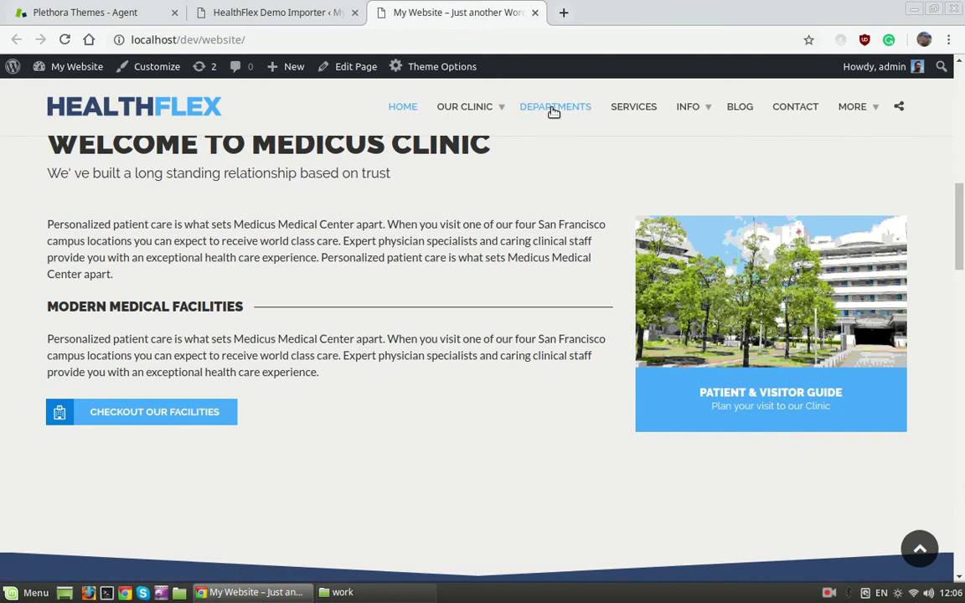
# - Open the DEPARTMENTS page showing the Cosmetic Surgery Department section
pyautogui.click(551, 108)
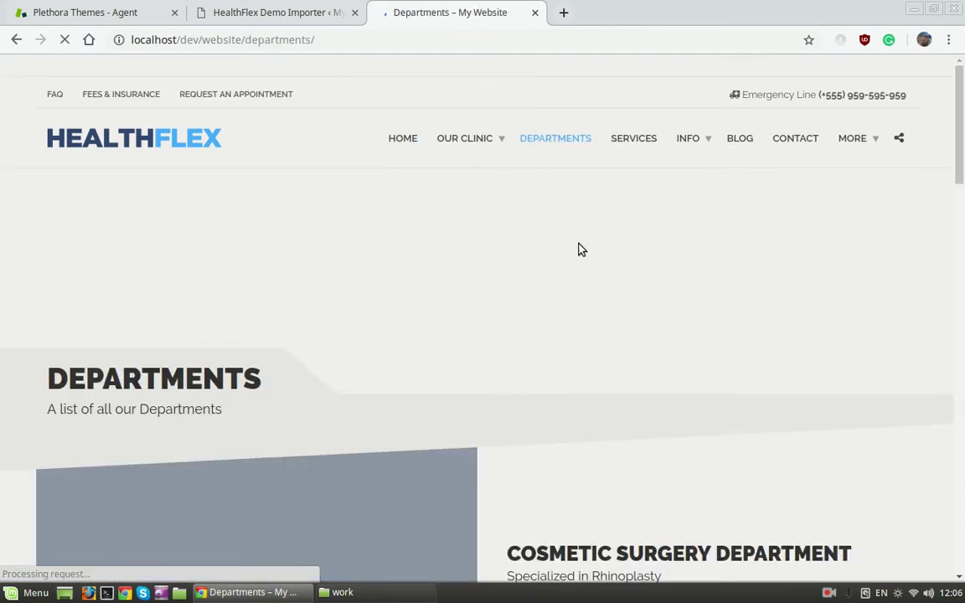
pyautogui.scroll(-5, 579, 248)
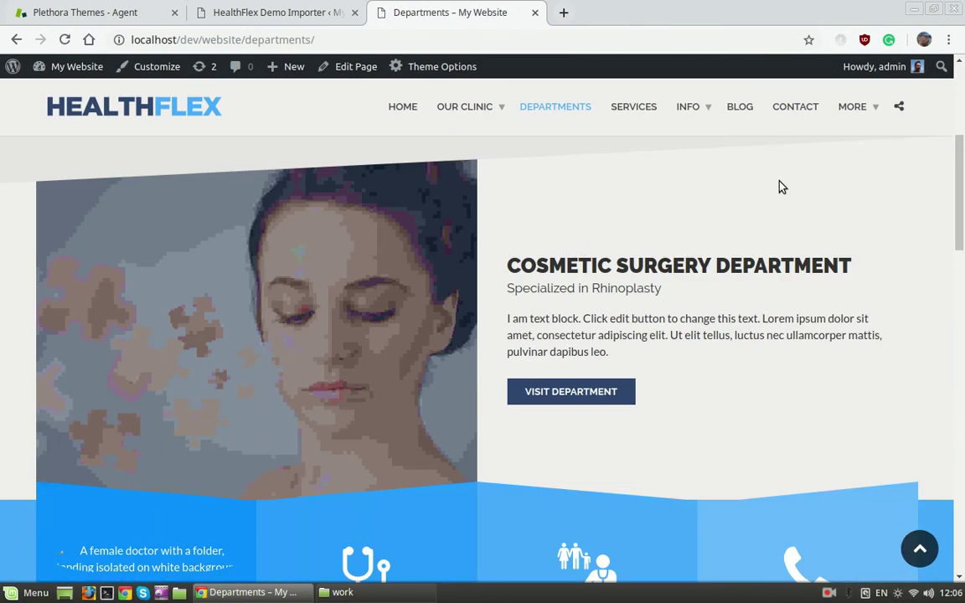
pyautogui.moveTo(878, 116)
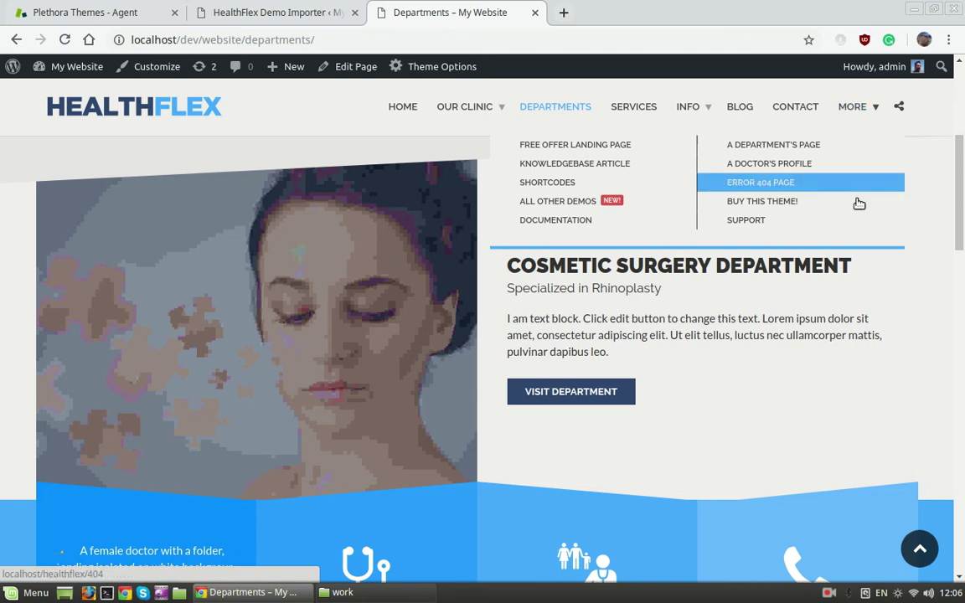
pyautogui.scroll(5, 703, 228)
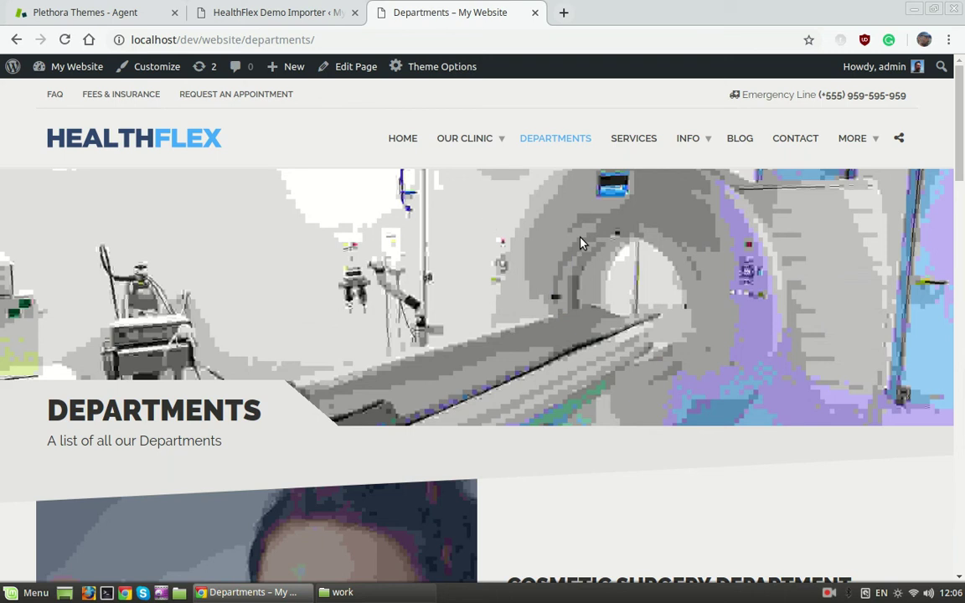
# - Browse the HealthFlex homepage's service boxes, welcome and departments sections, ending on the Family Plans slide
pyautogui.click(401, 139)
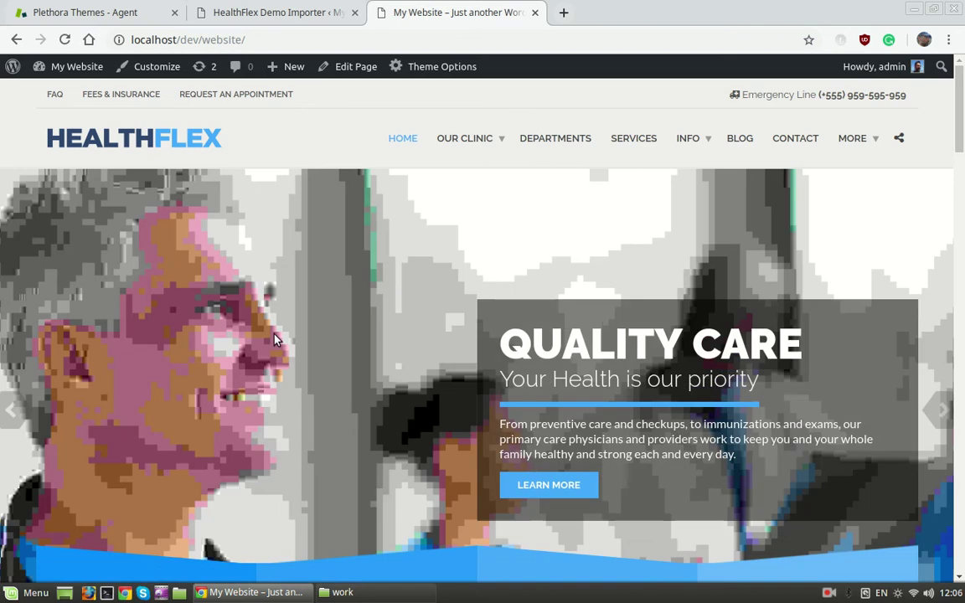
pyautogui.scroll(-3, 276, 339)
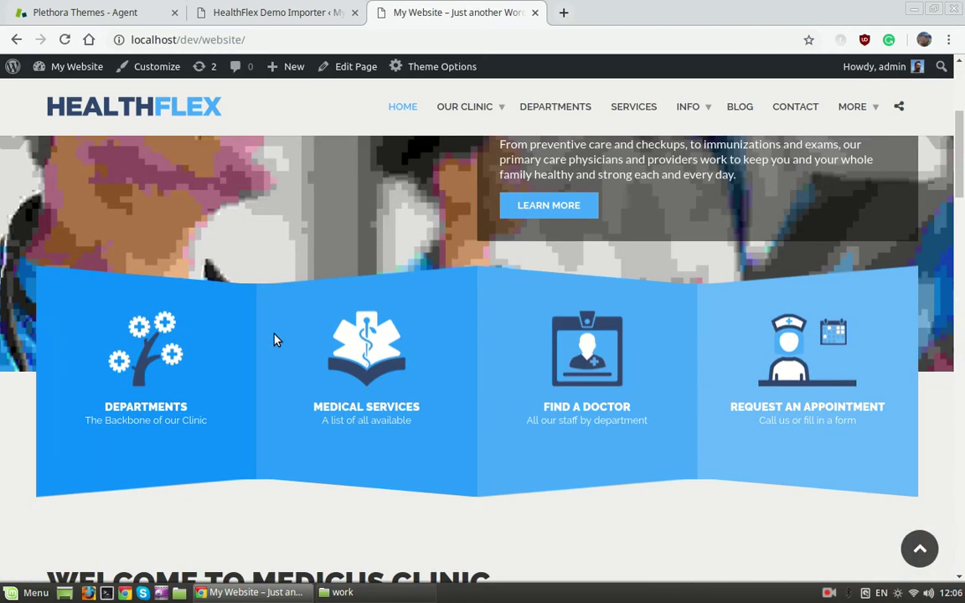
pyautogui.scroll(-5, 276, 339)
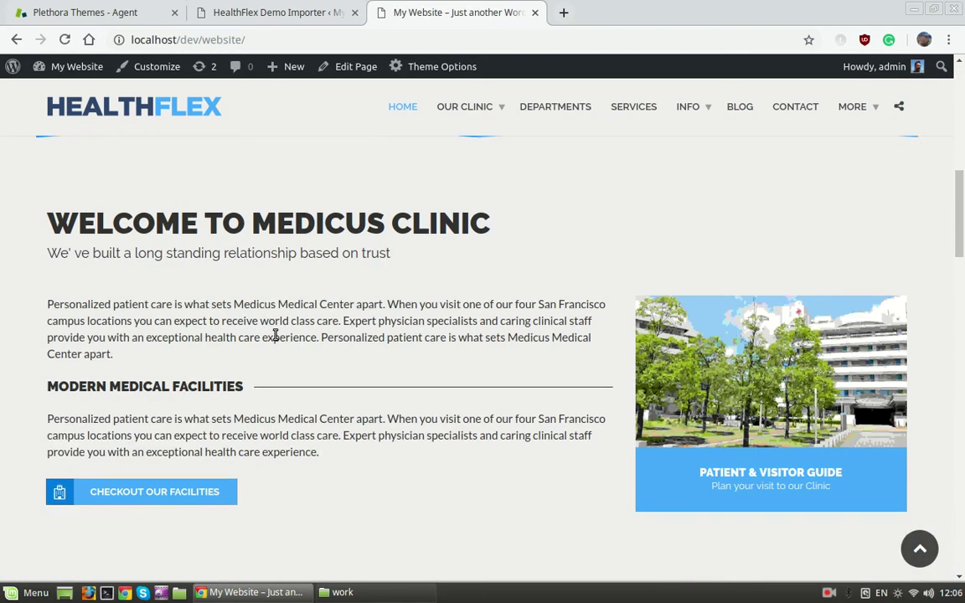
pyautogui.scroll(-6, 275, 335)
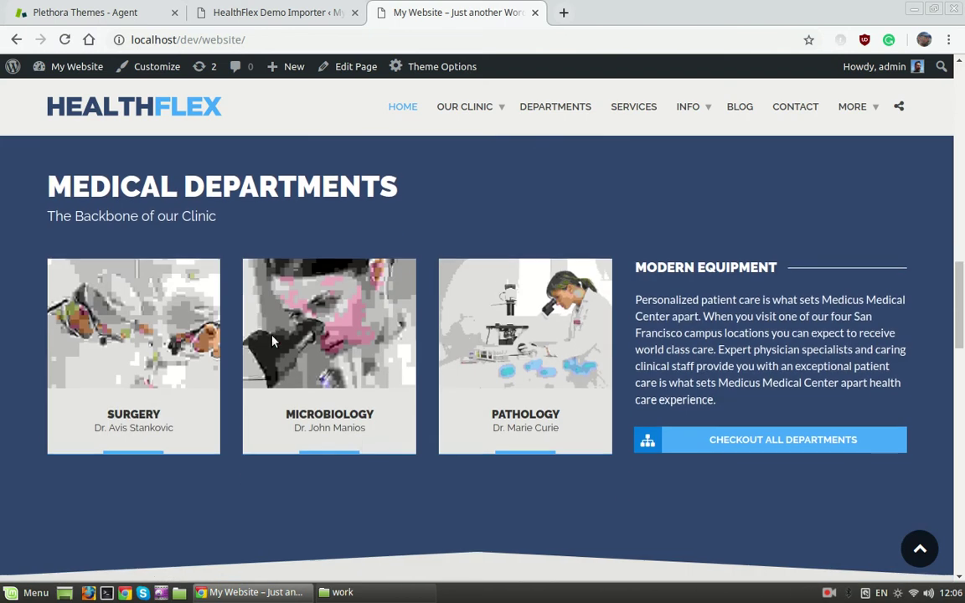
pyautogui.scroll(-3, 272, 341)
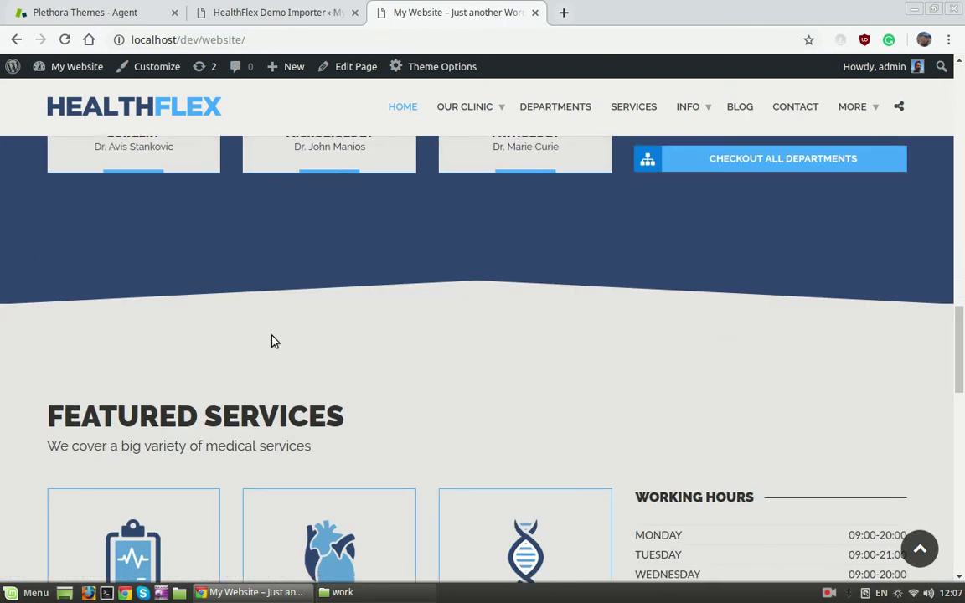
pyautogui.scroll(7, 272, 341)
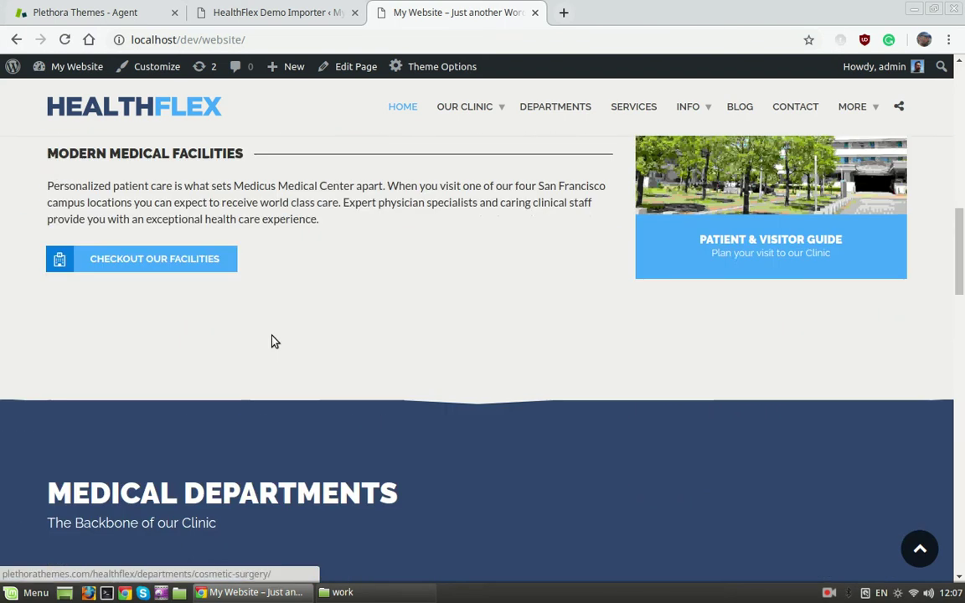
pyautogui.scroll(10, 272, 340)
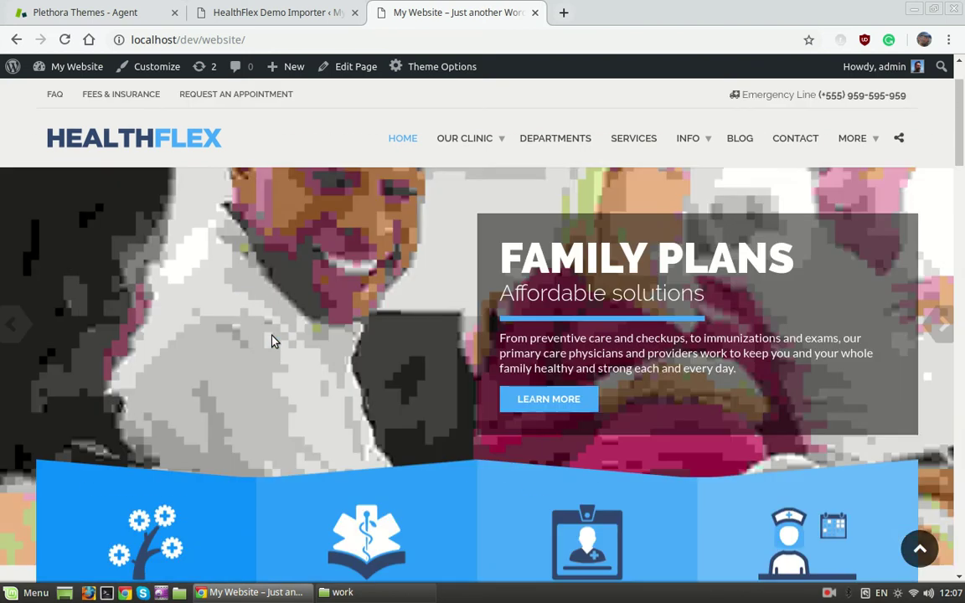
pyautogui.scroll(1, 272, 341)
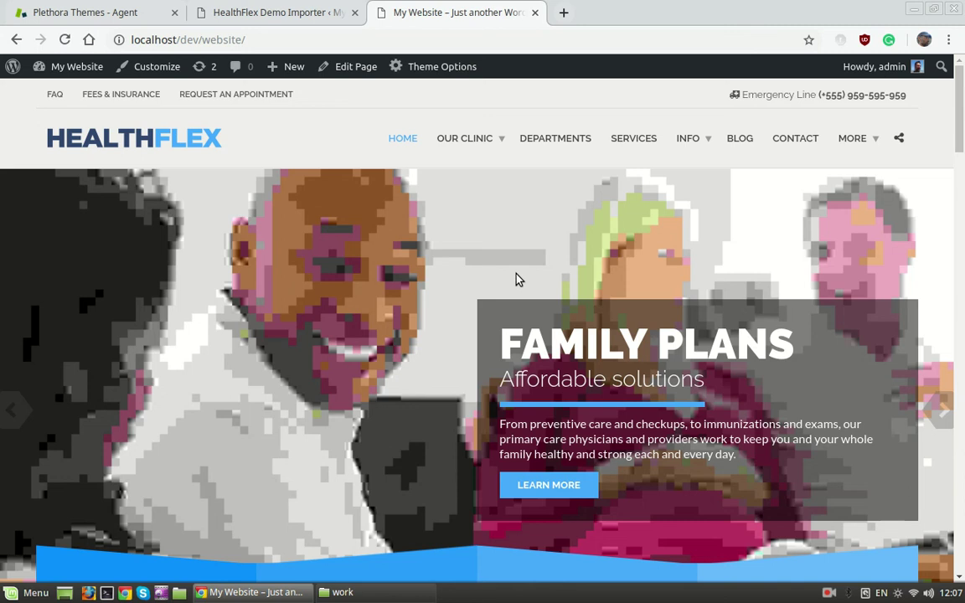
pyautogui.scroll(-2, 524, 269)
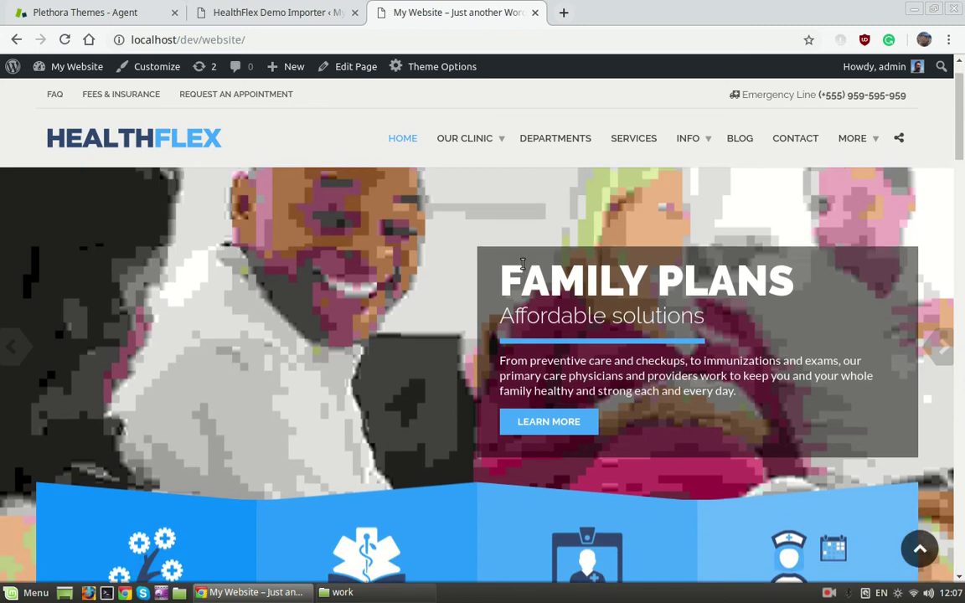
pyautogui.scroll(2, 522, 268)
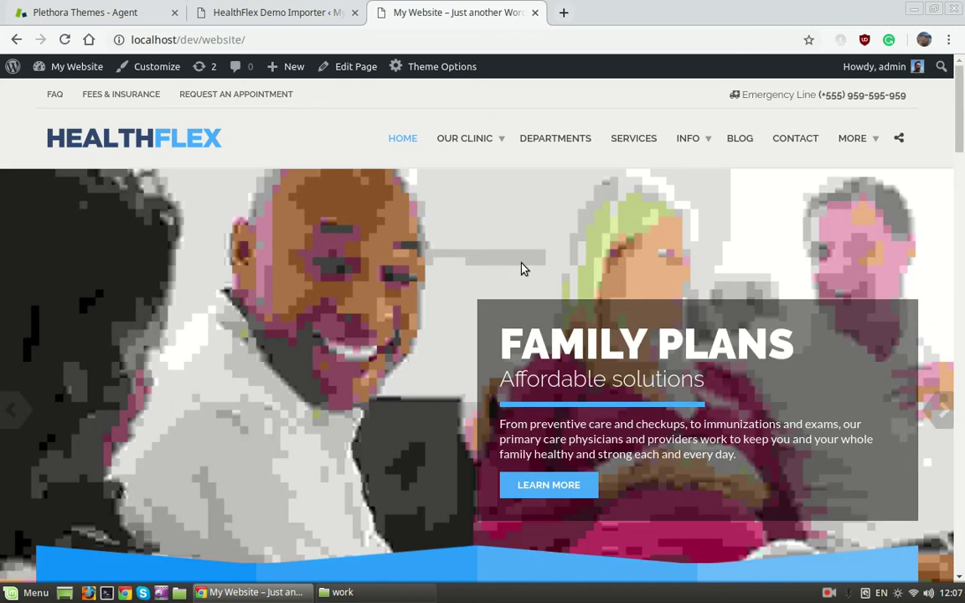